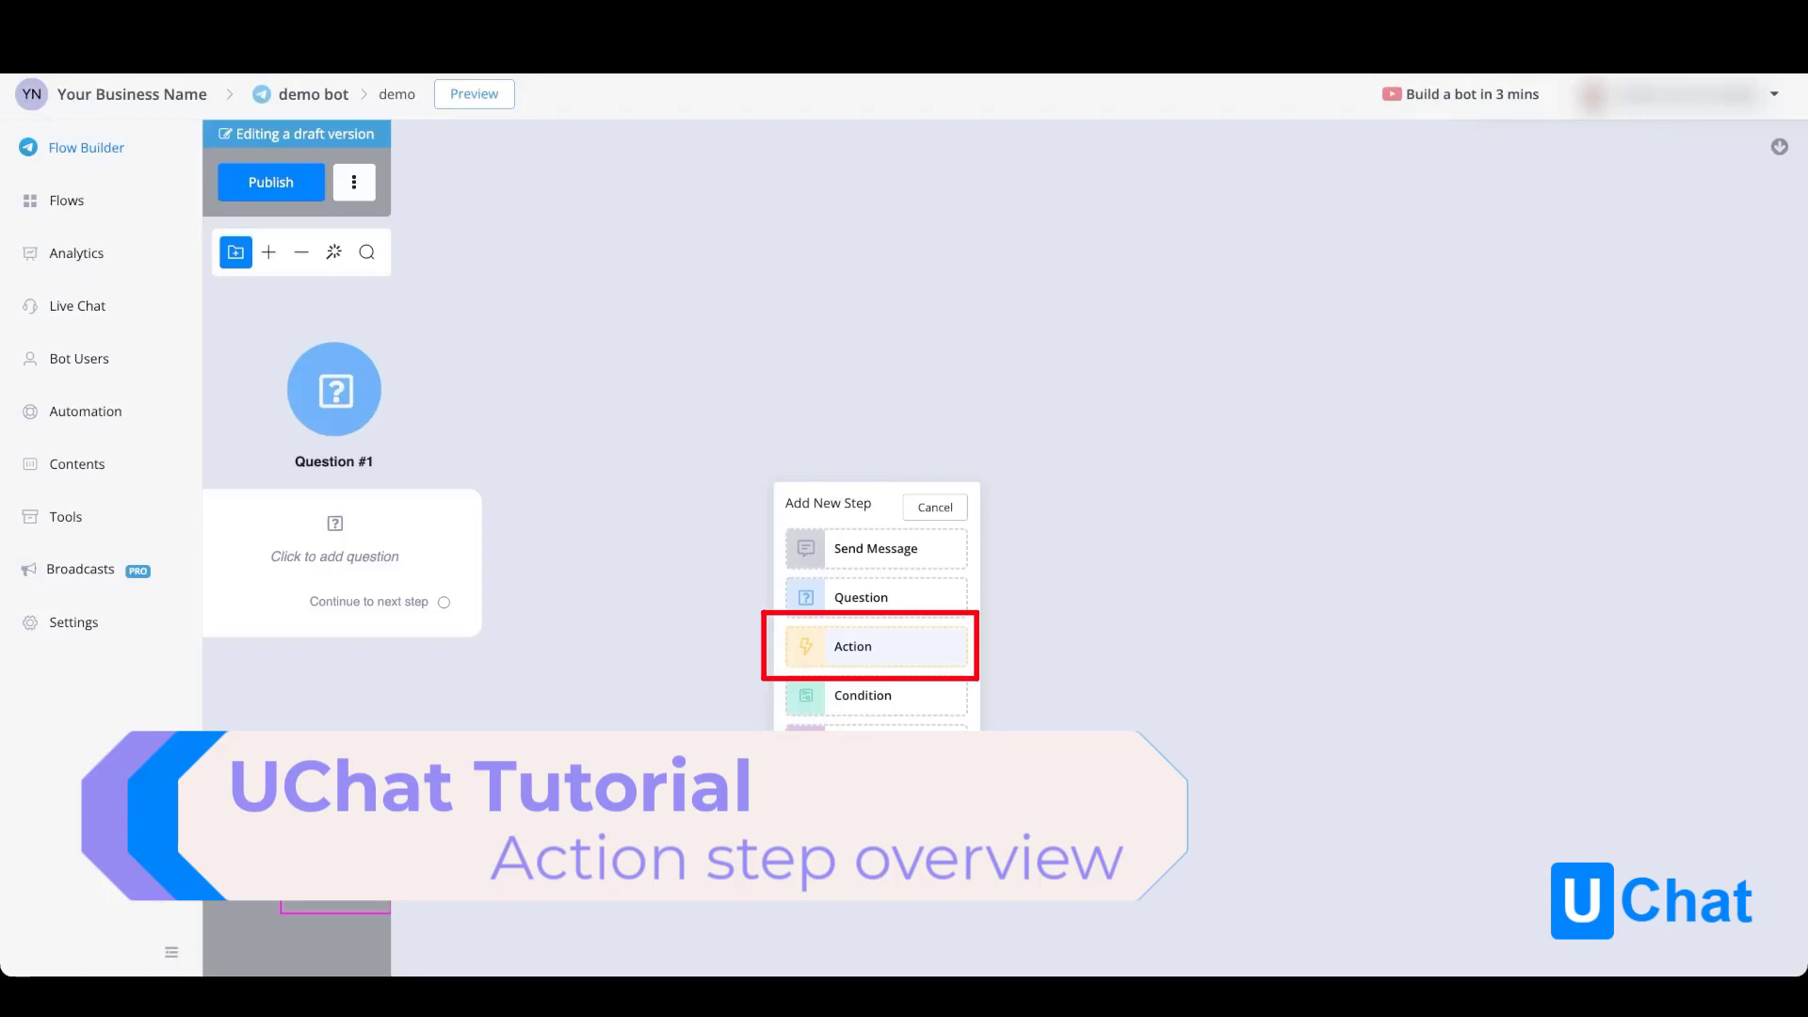
Step: Add an Action step, place it beside Question #1, and add an External Request advanced action to it
{"action": "left_click", "coordinate": [876, 646]}
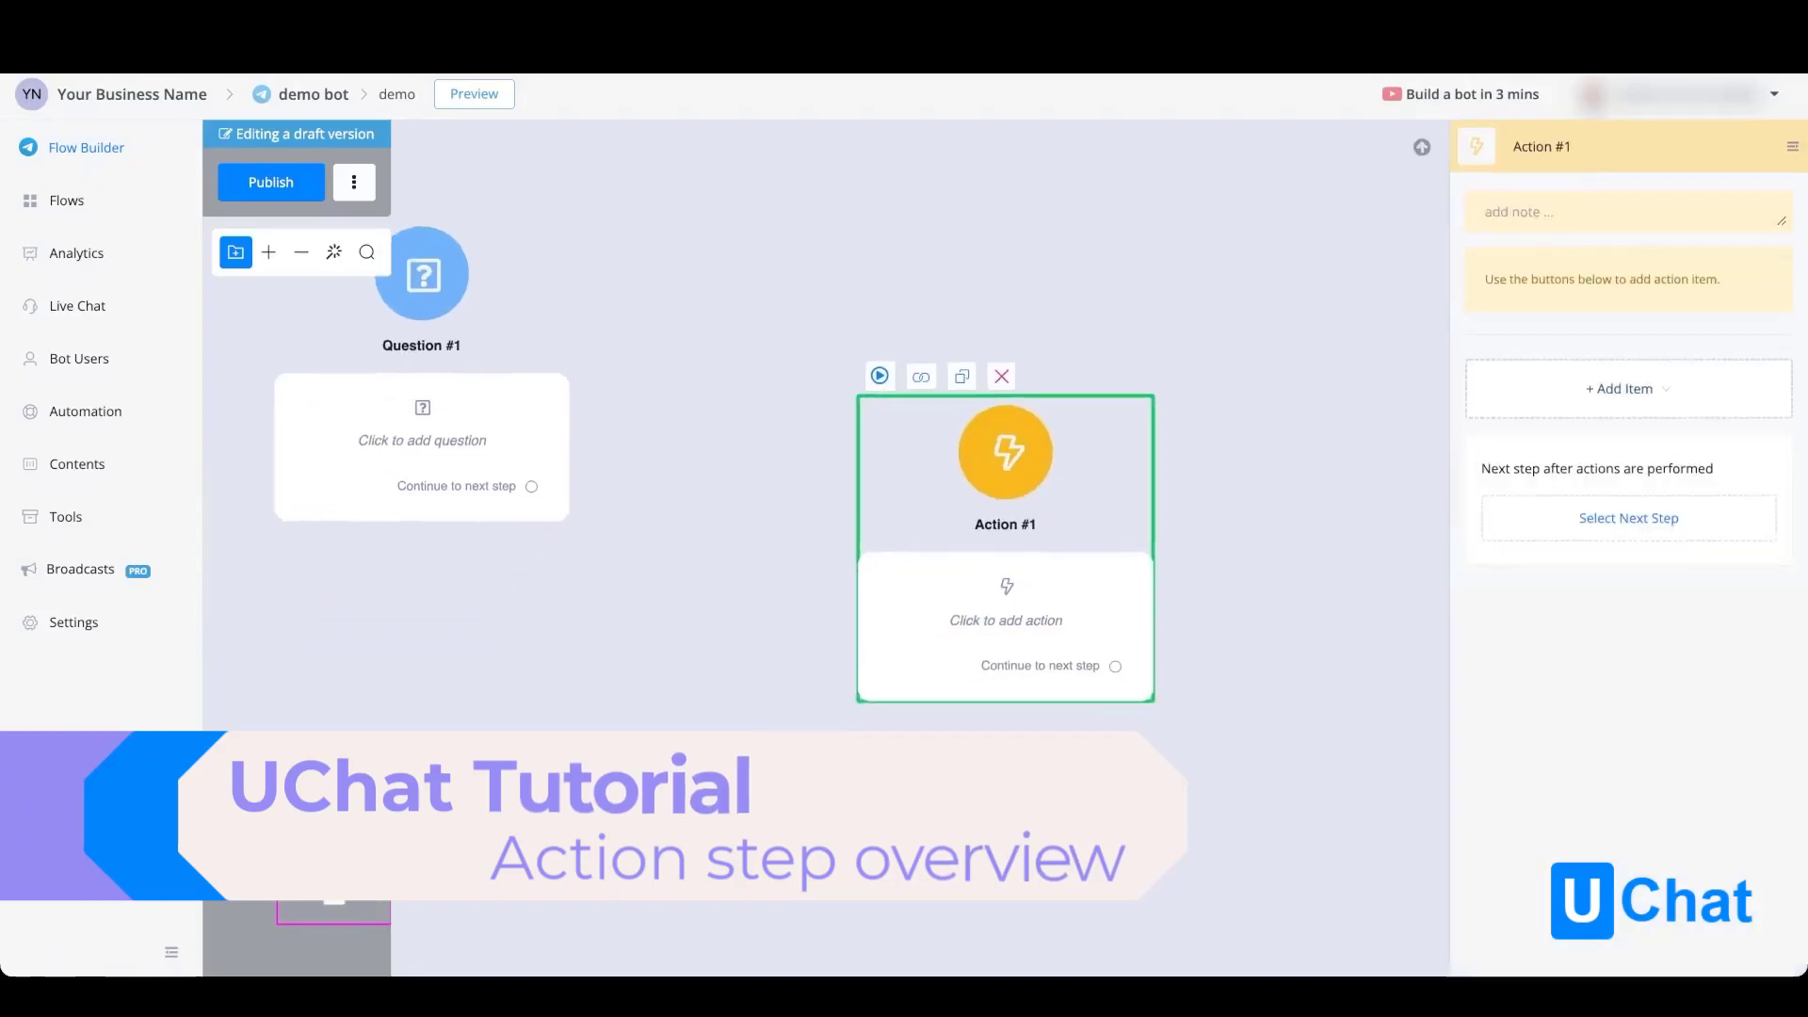
{"action": "left_click_drag", "start_coordinate": [1006, 452], "coordinate": [846, 273]}
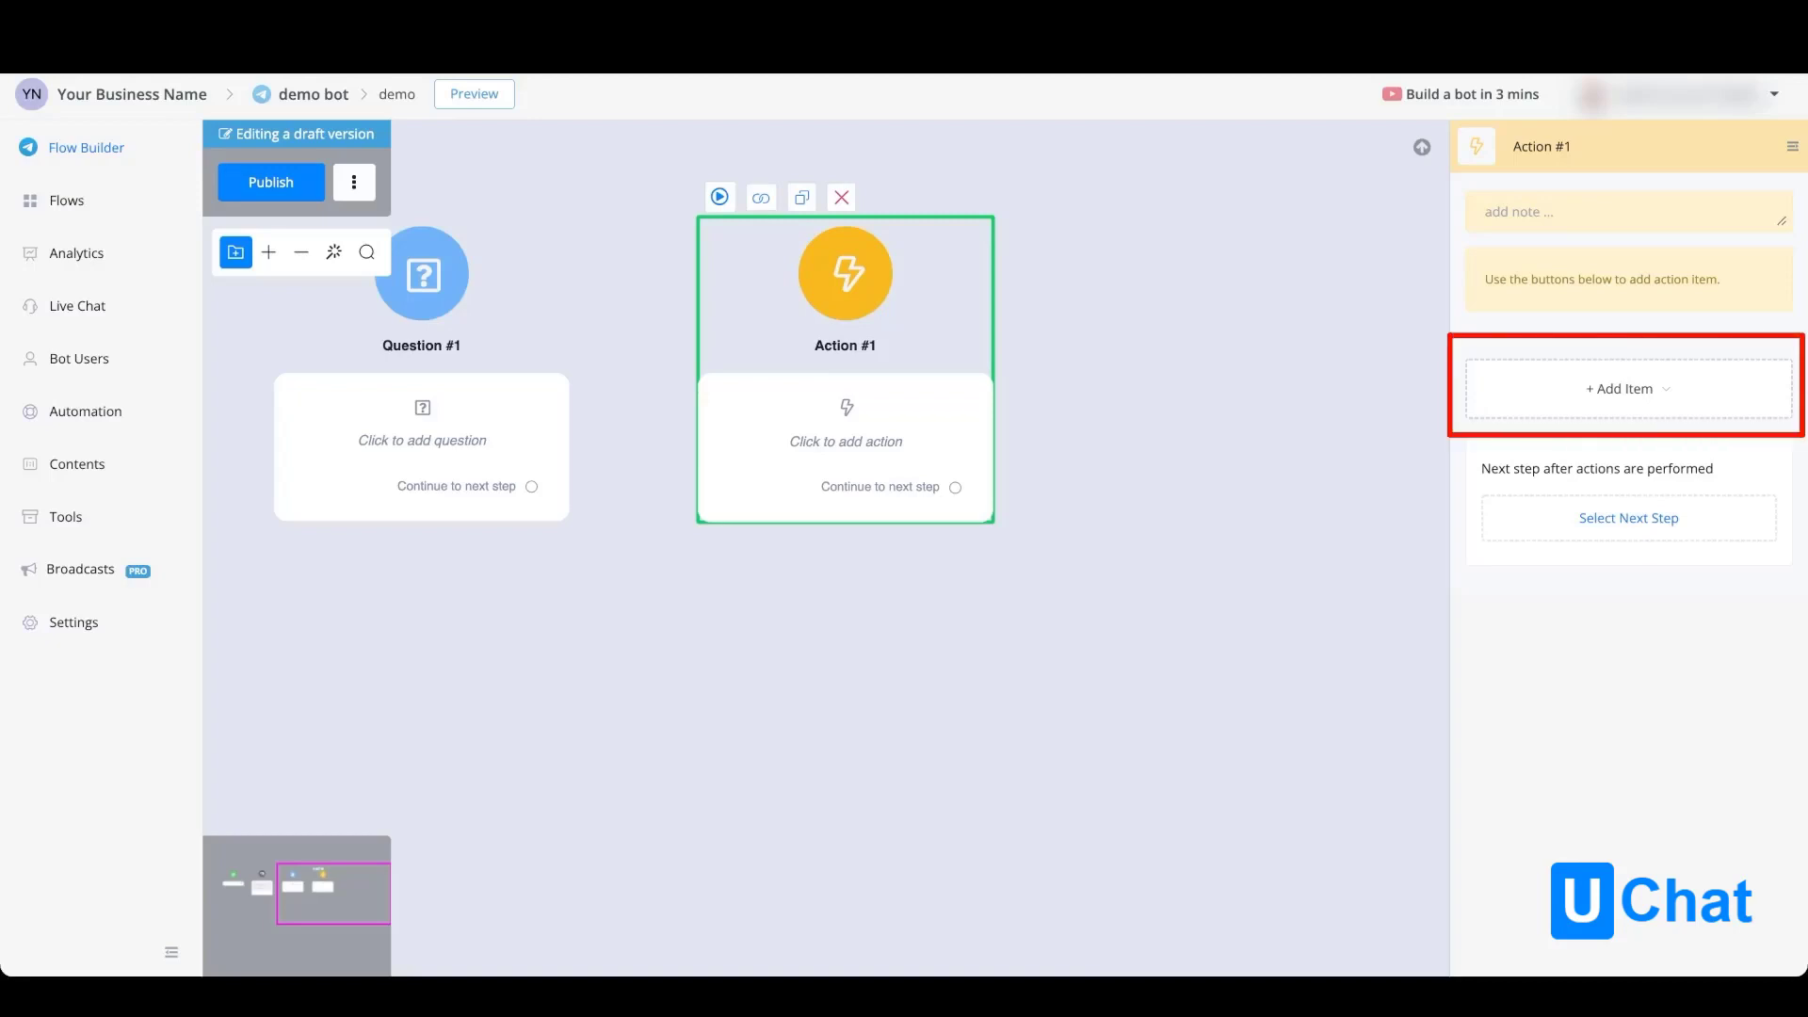
{"action": "left_click", "coordinate": [1628, 389]}
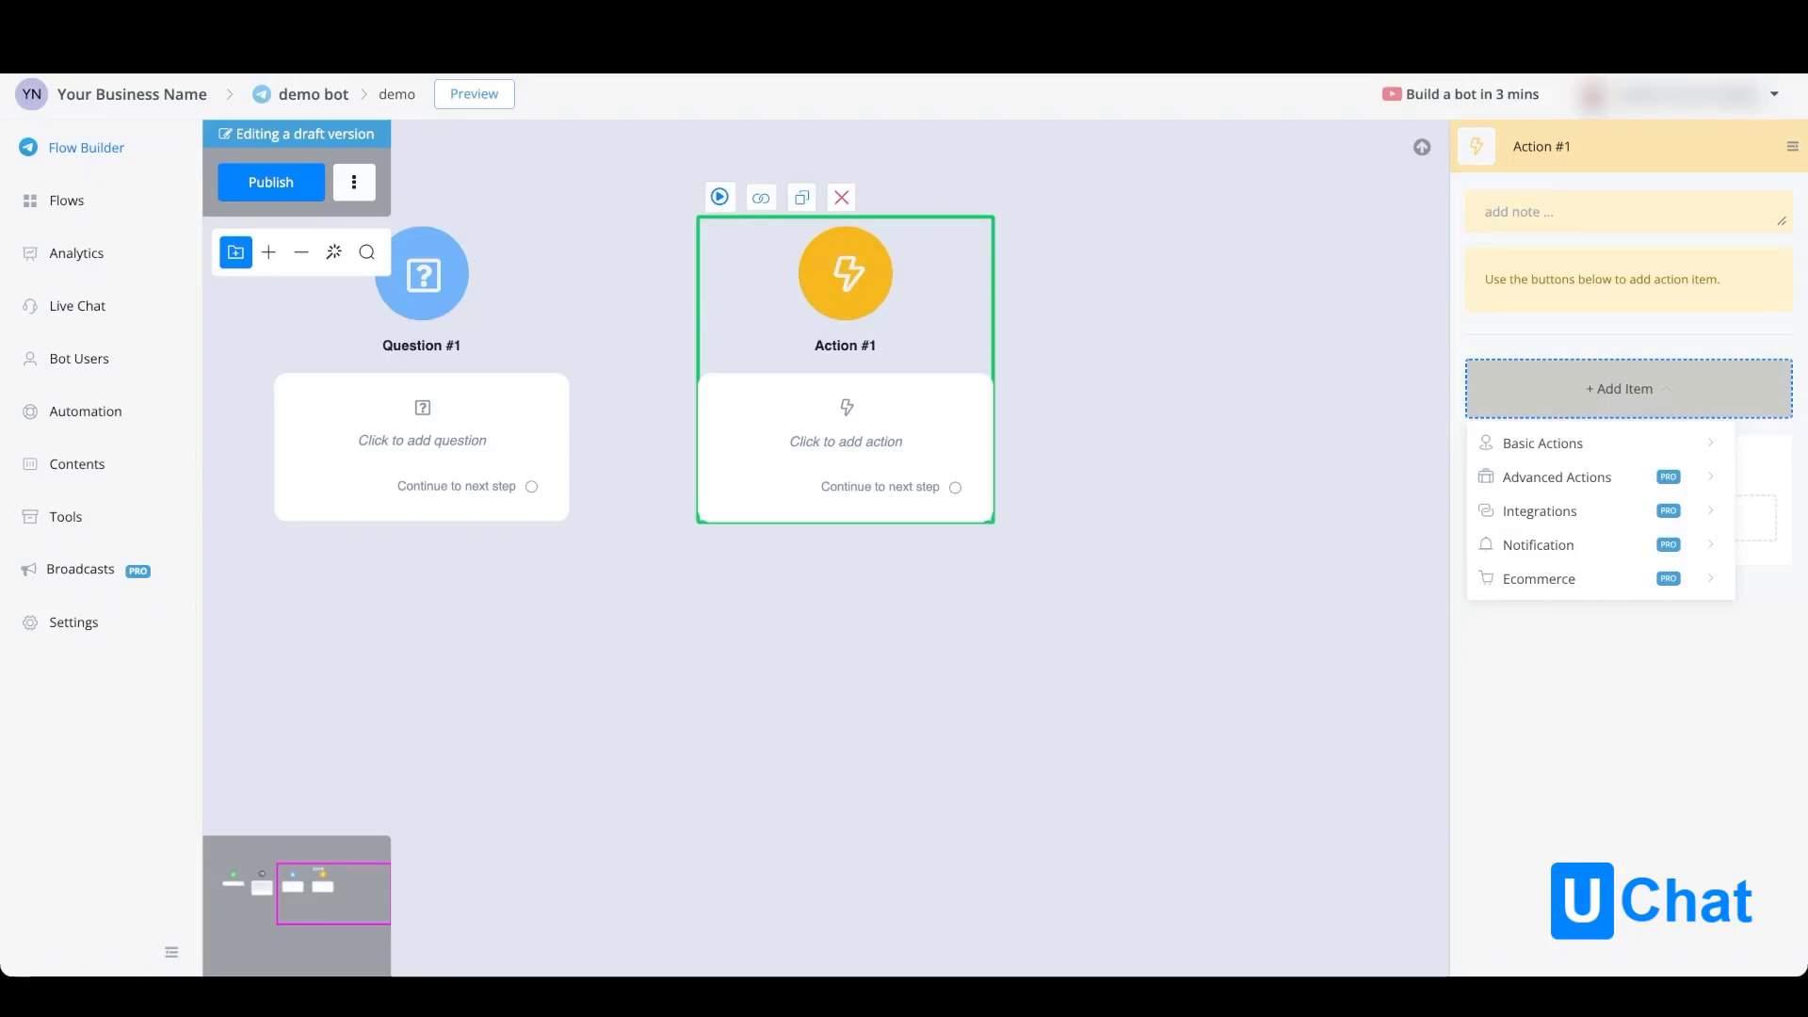
{"action": "mouse_move", "coordinate": [1599, 443]}
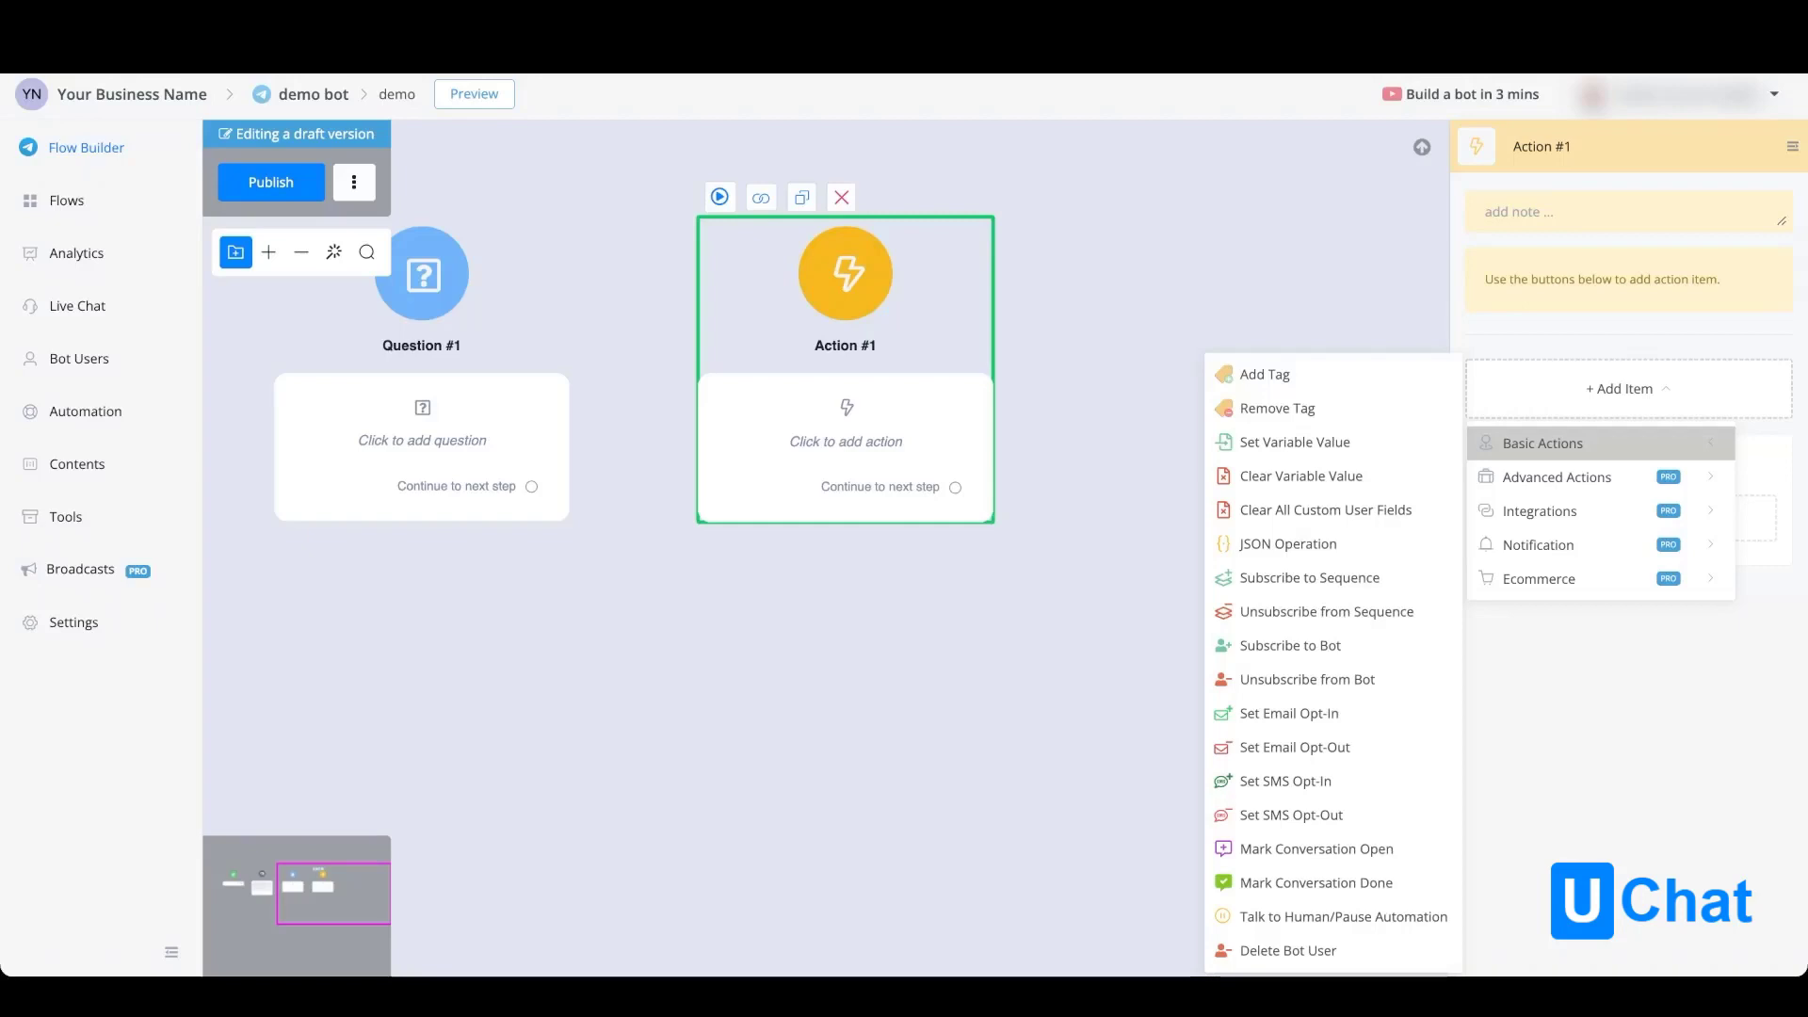
{"action": "mouse_move", "coordinate": [1557, 477]}
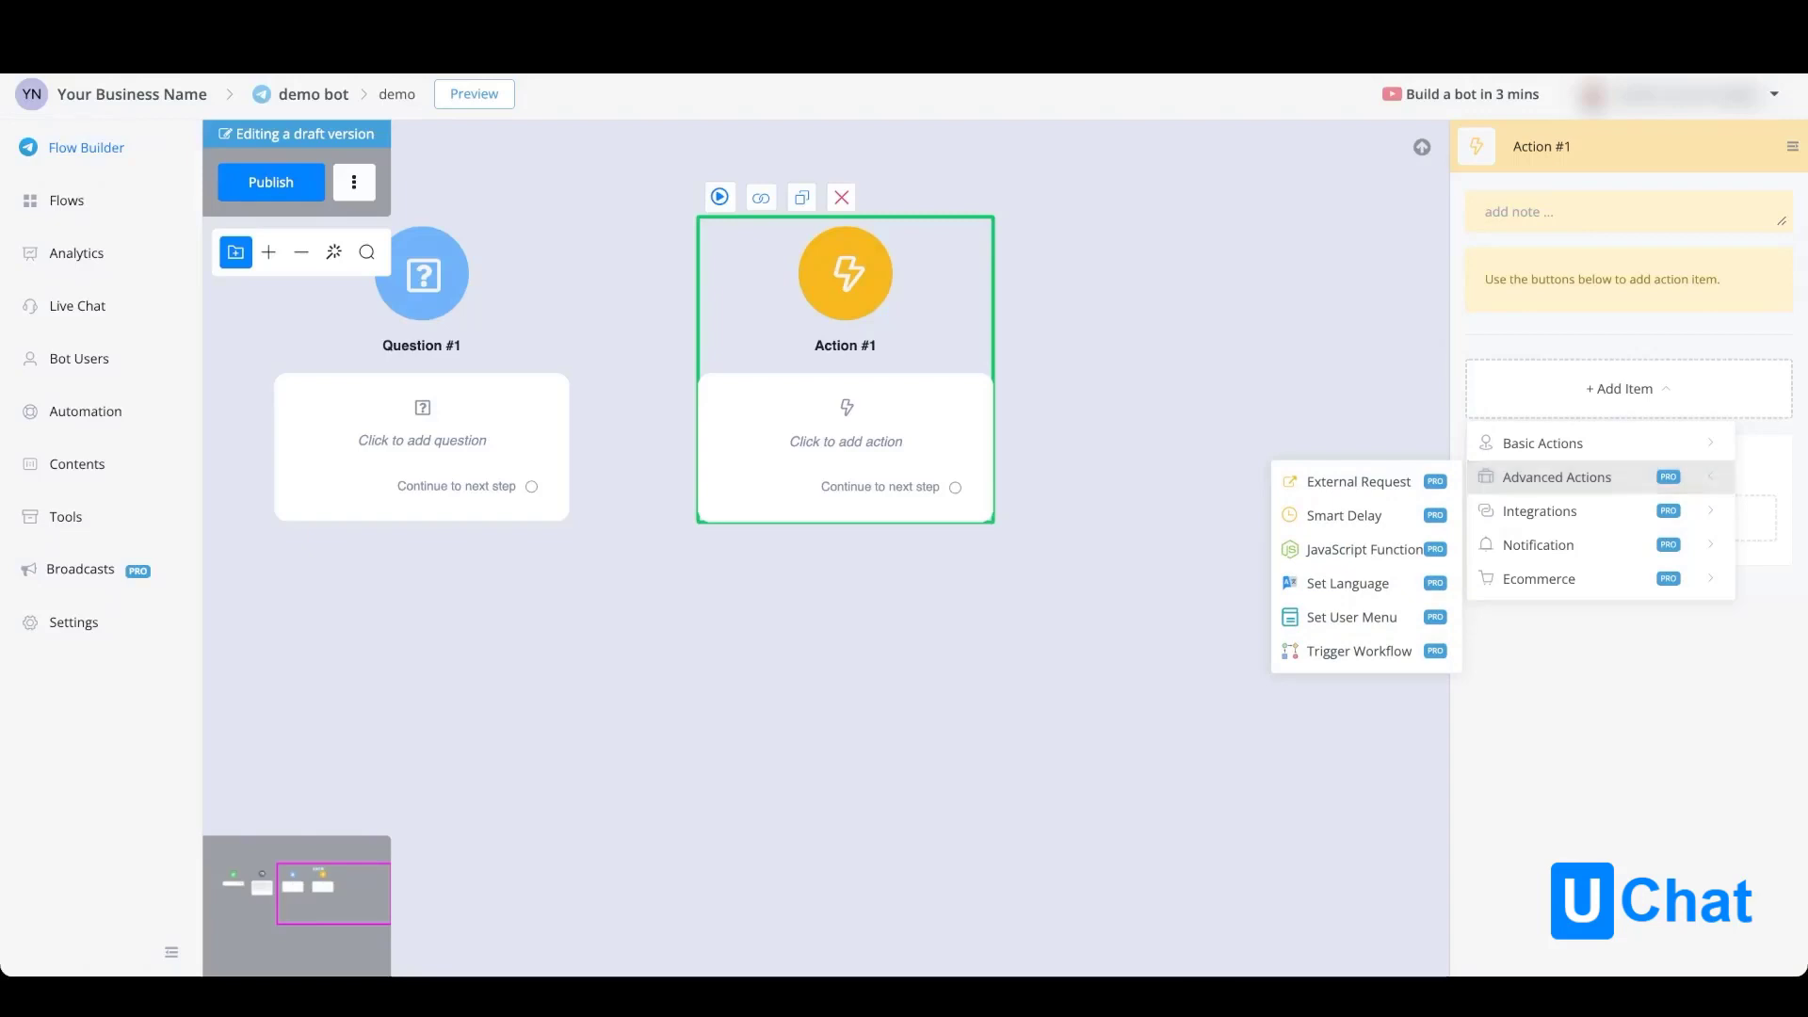
{"action": "left_click", "coordinate": [1358, 481]}
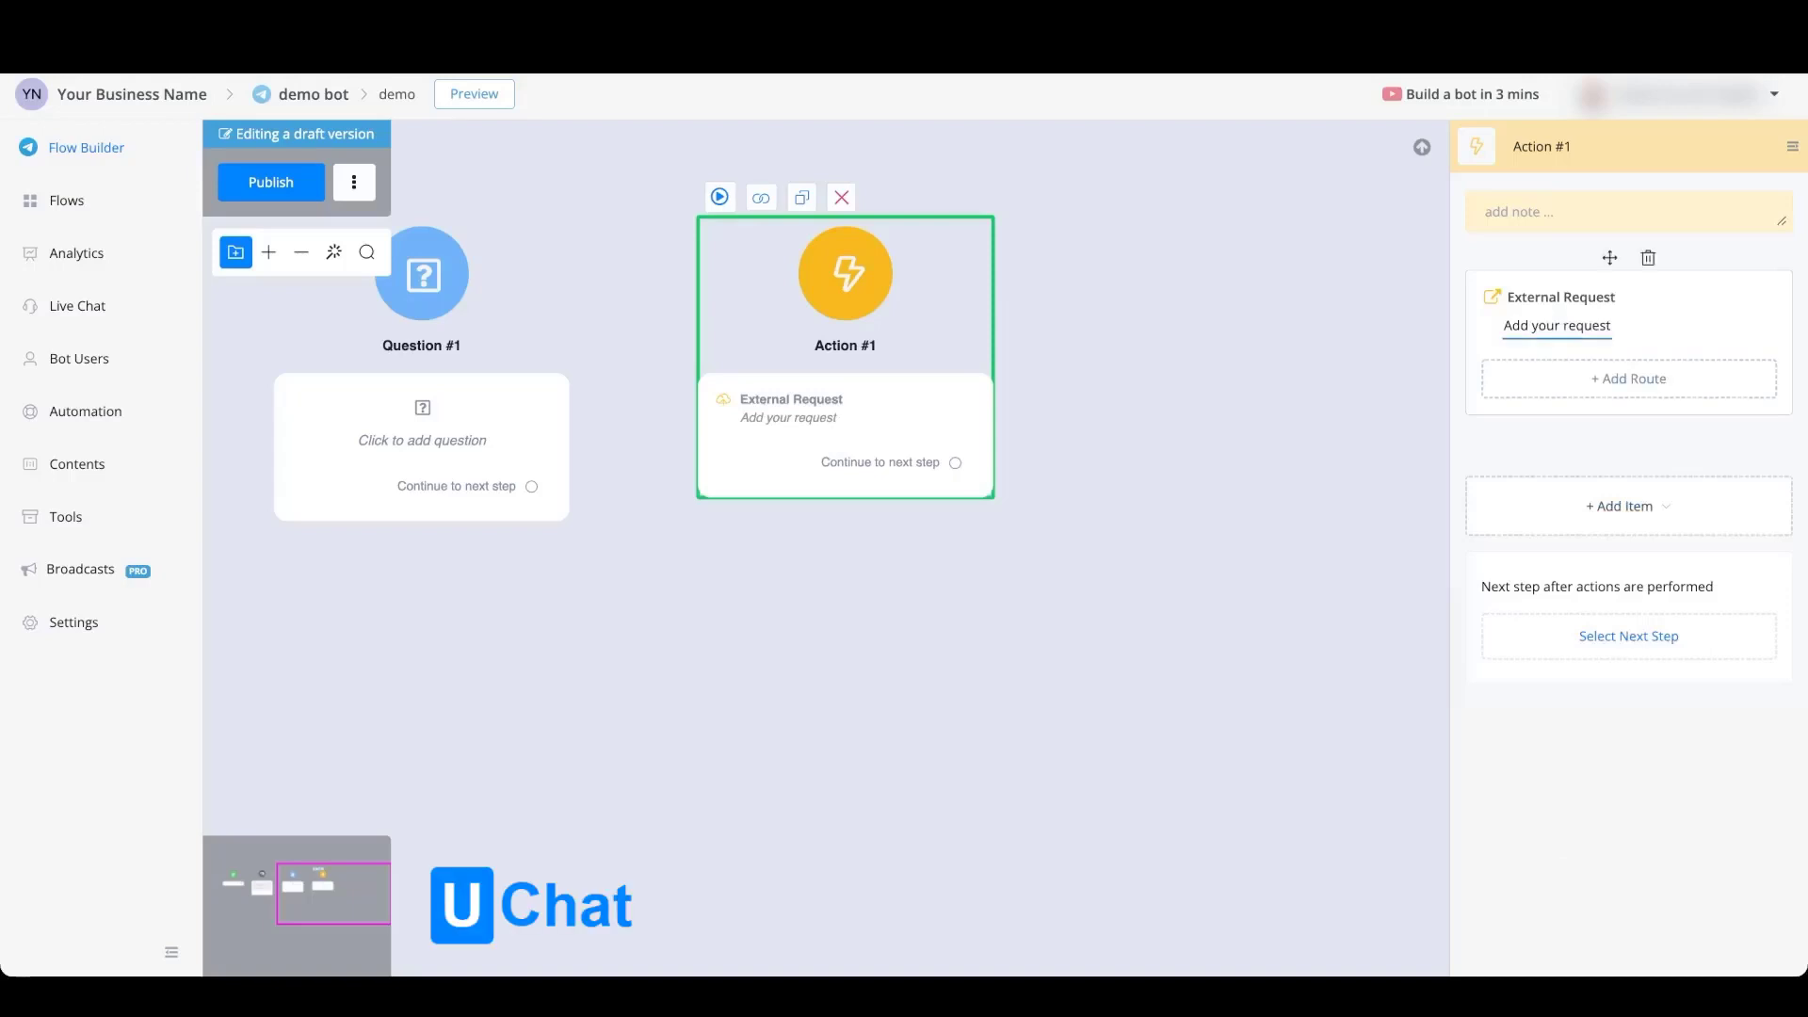
Step: Open the external request and examine its method, URL, header and body options, including the raw body formats
{"action": "left_click", "coordinate": [1557, 325]}
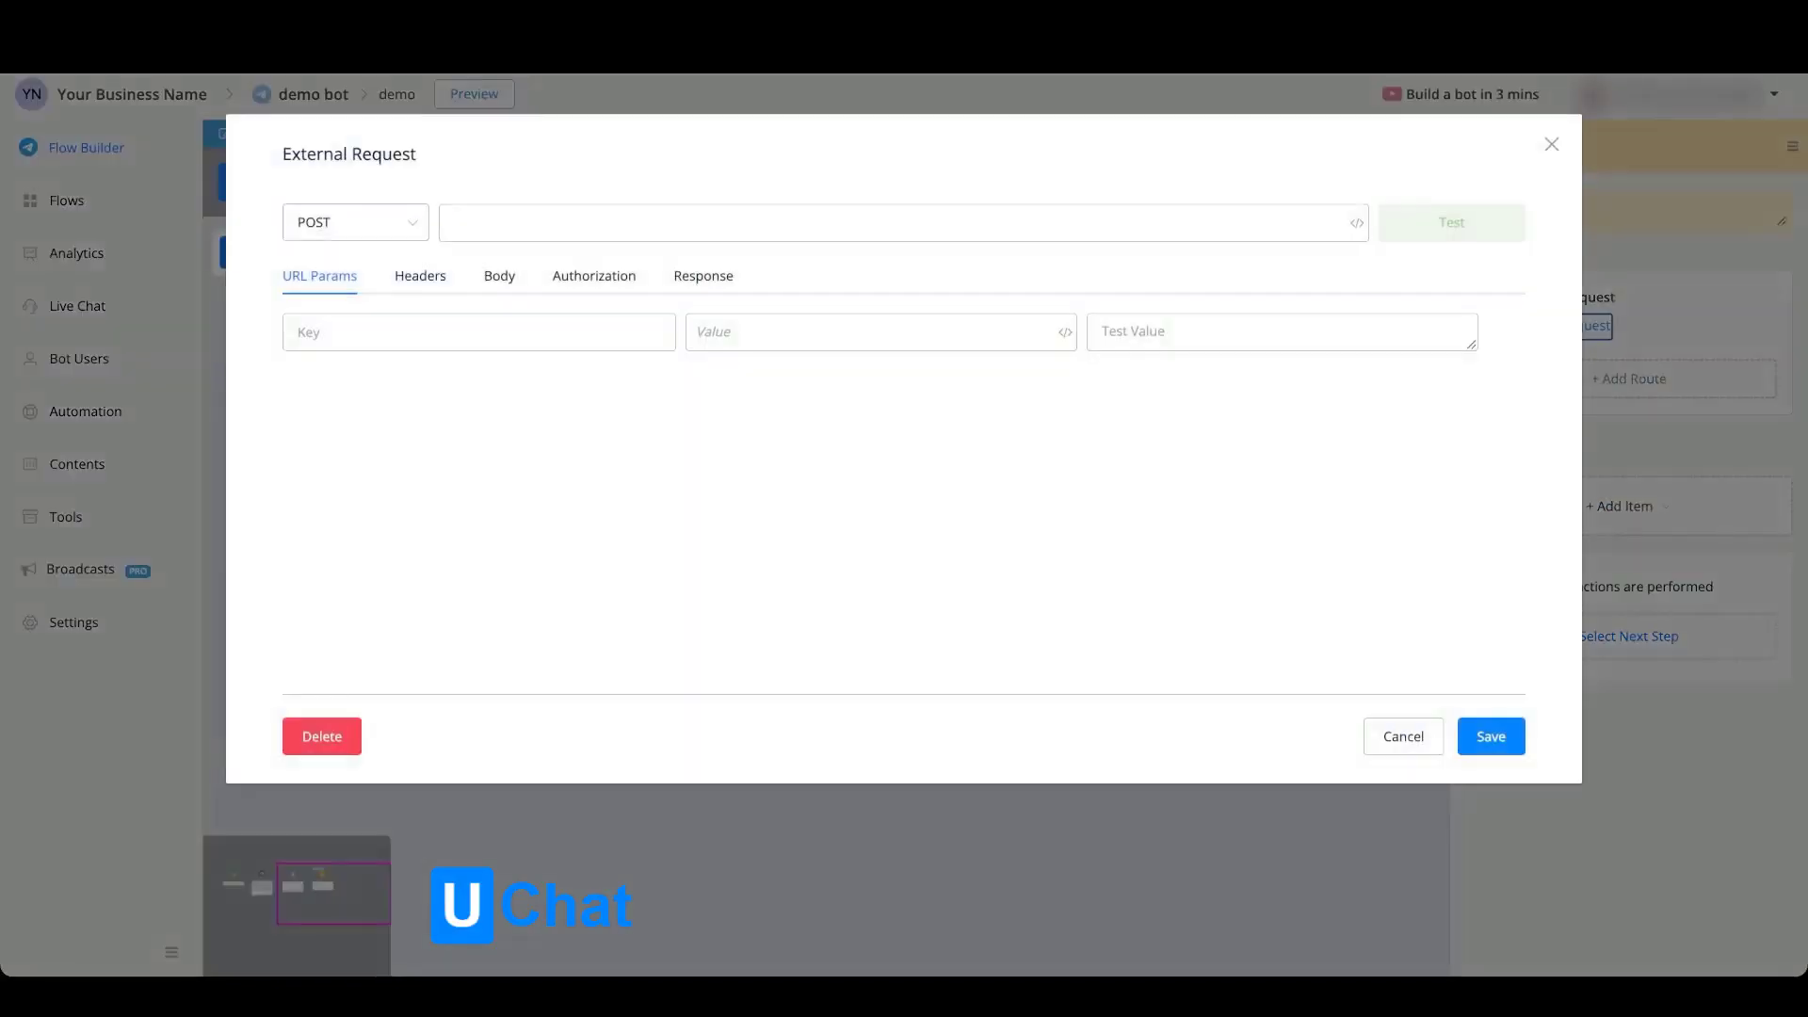
{"action": "left_click", "coordinate": [355, 222]}
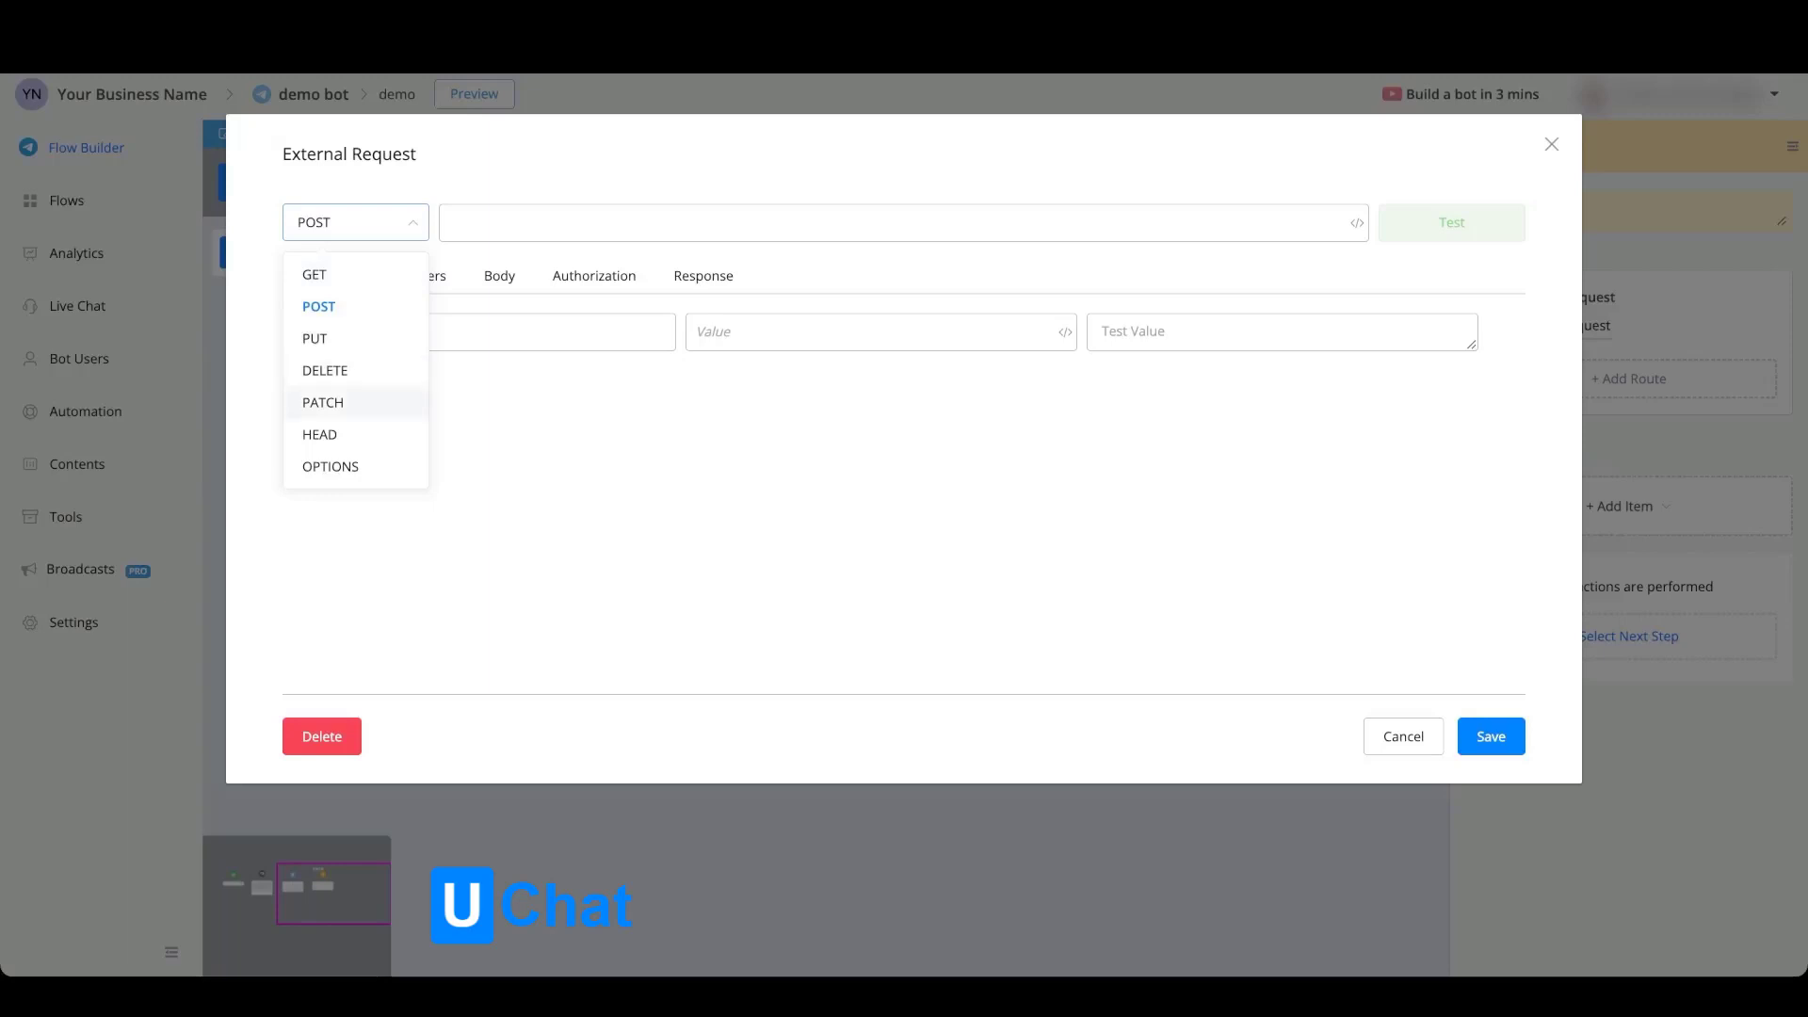
{"action": "left_click", "coordinate": [450, 223]}
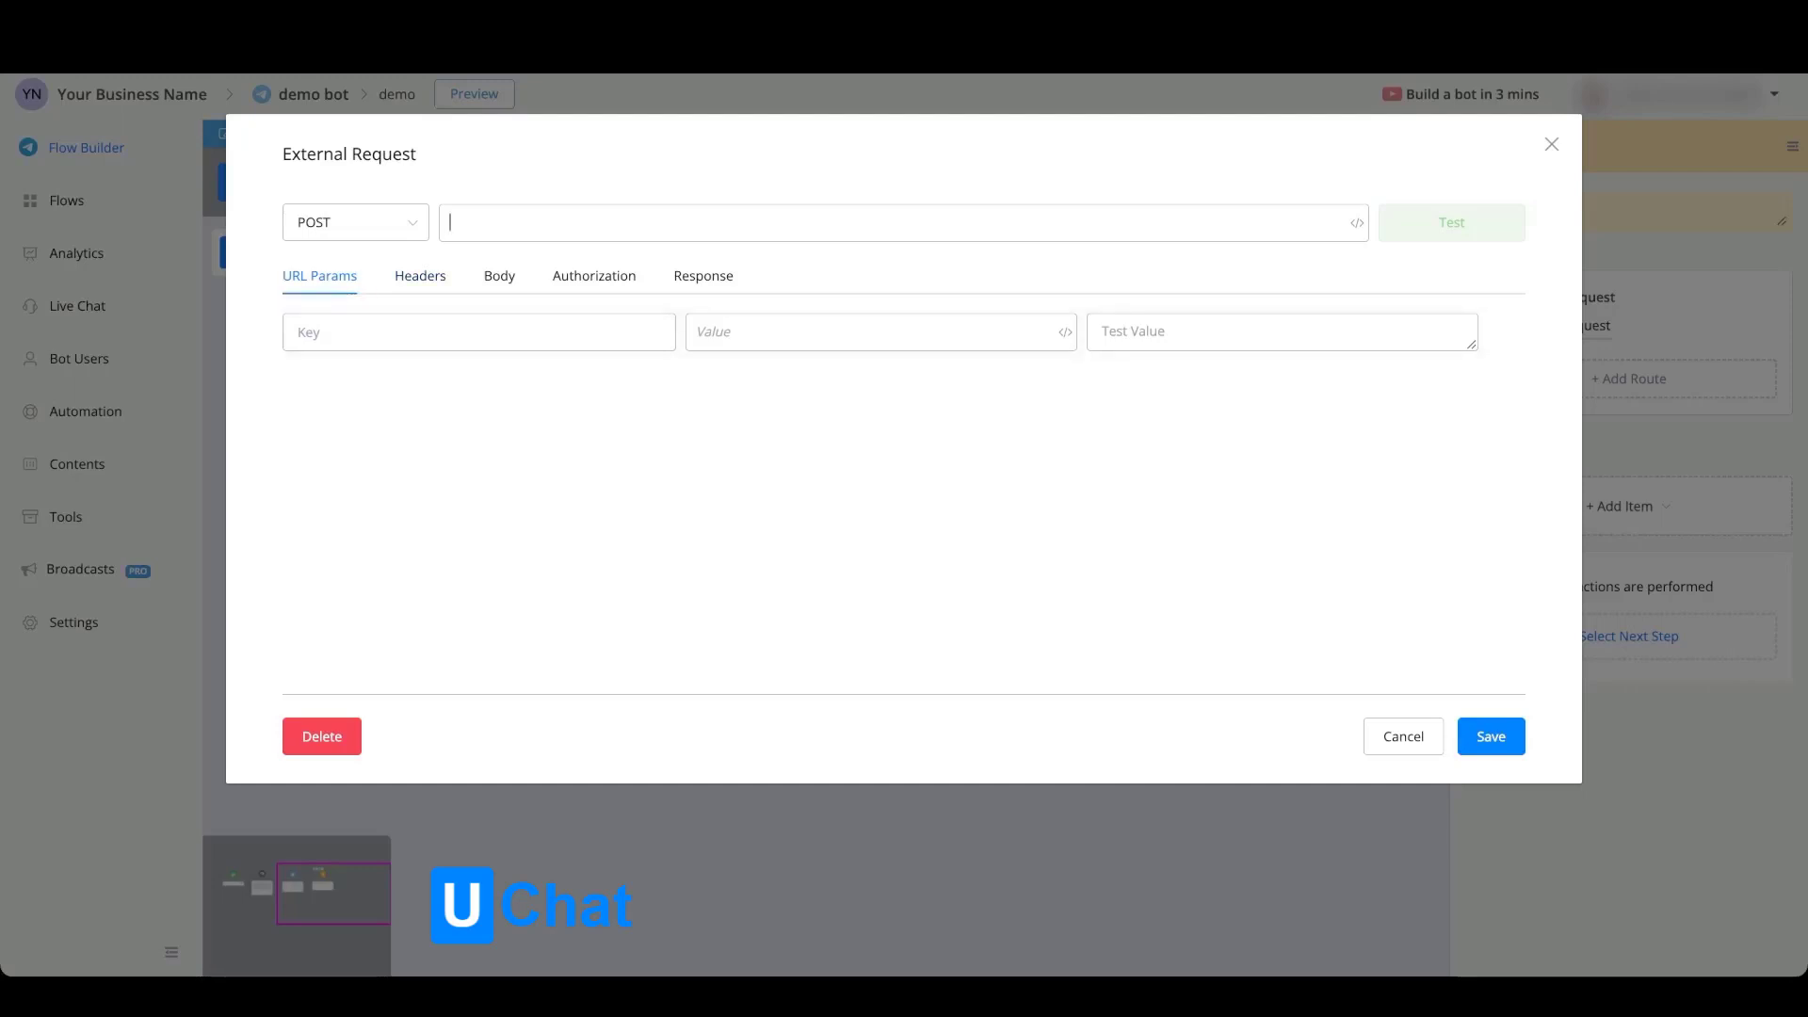
{"action": "left_click", "coordinate": [420, 276]}
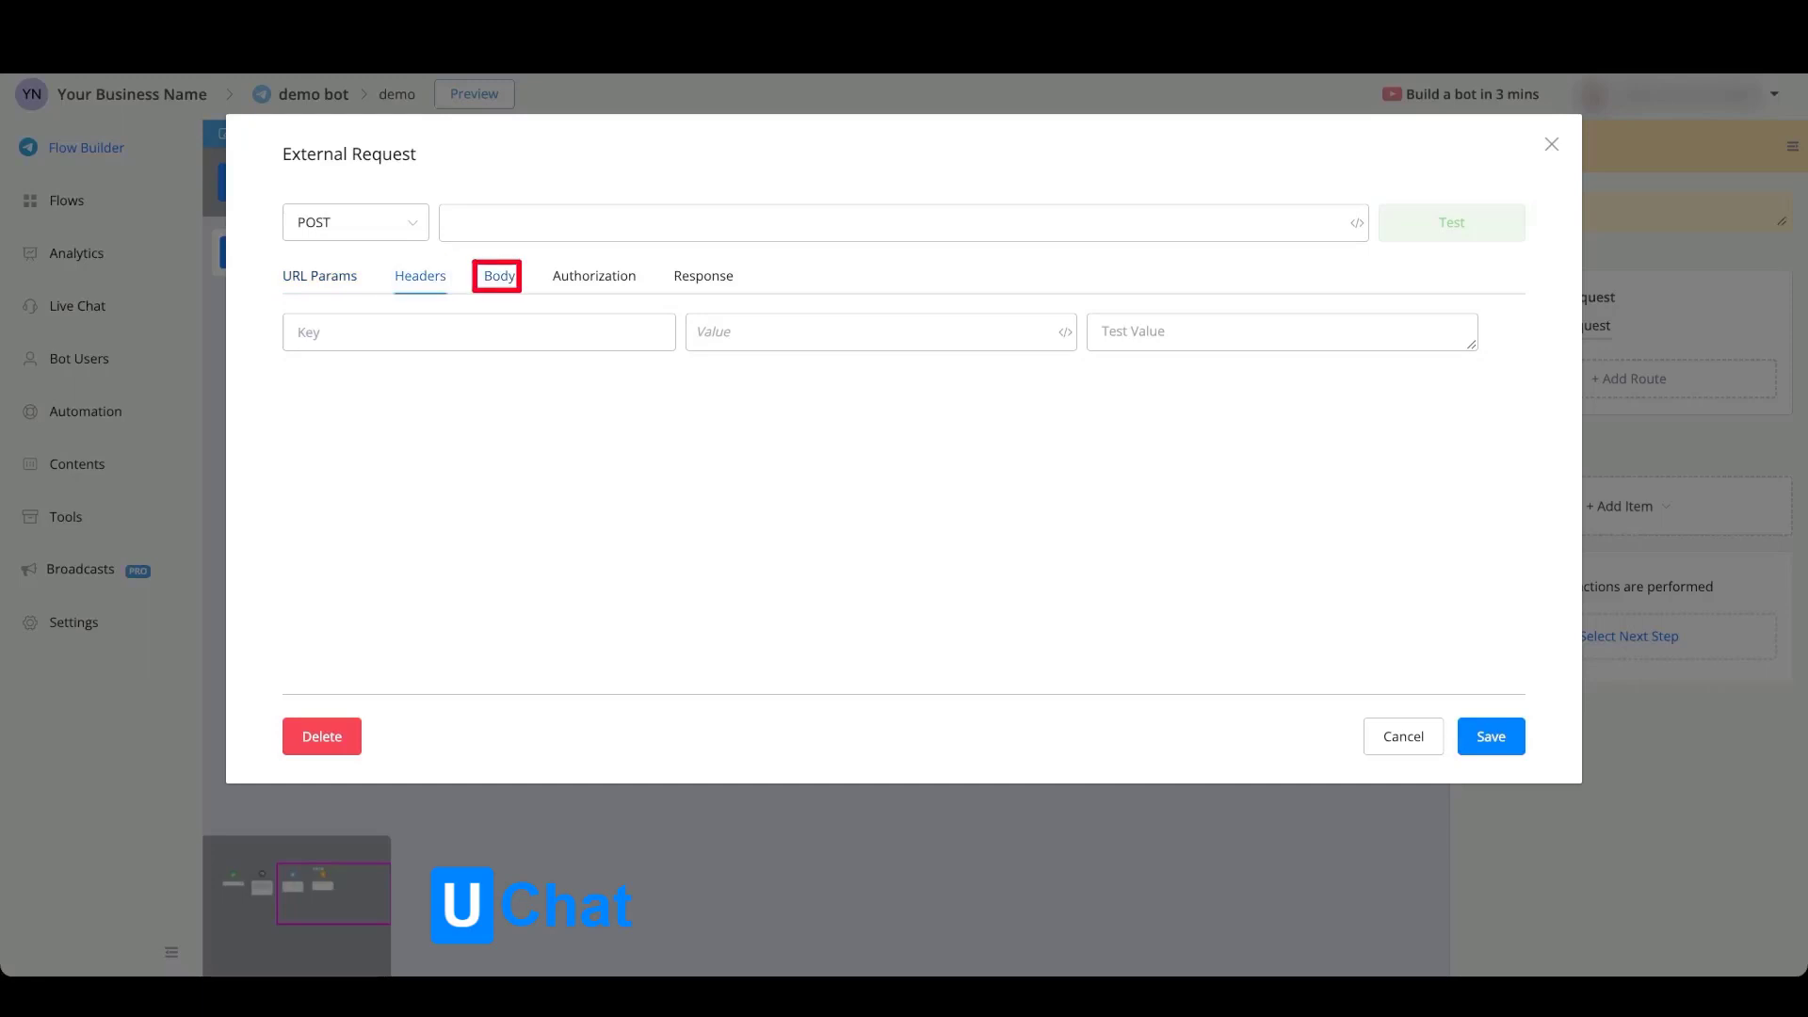
{"action": "left_click", "coordinate": [498, 276]}
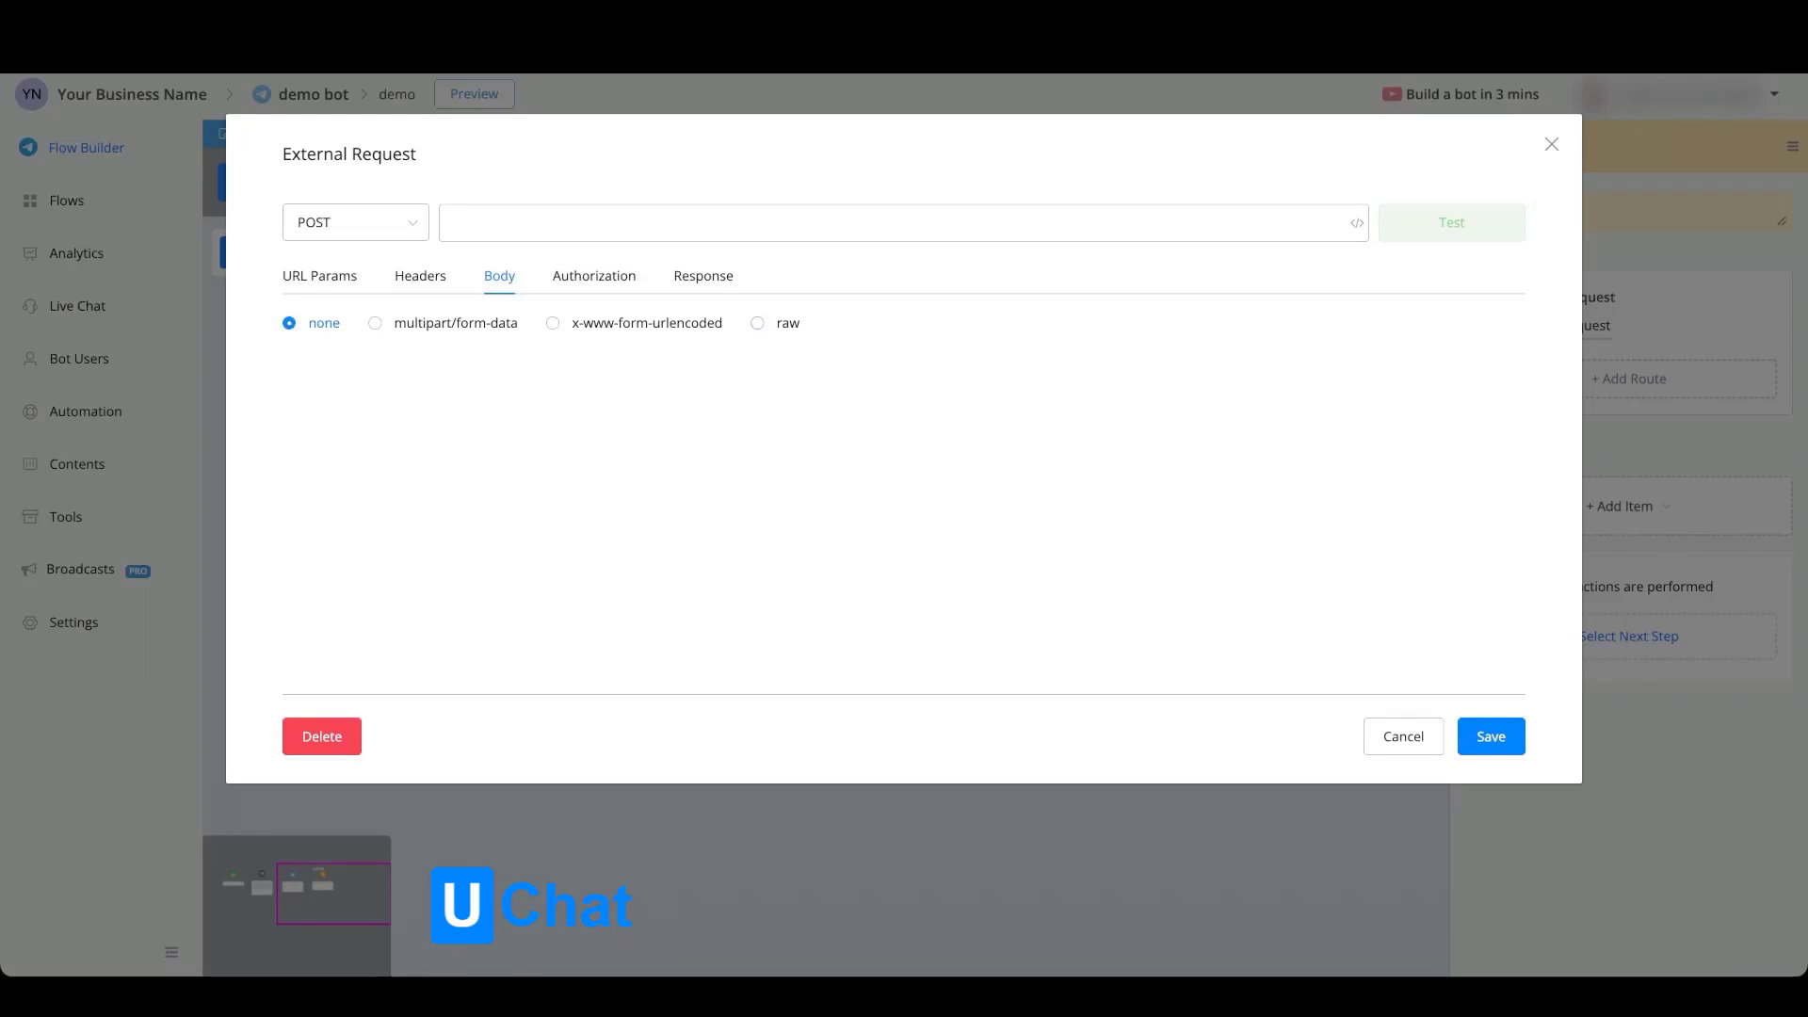
{"action": "left_click", "coordinate": [758, 323]}
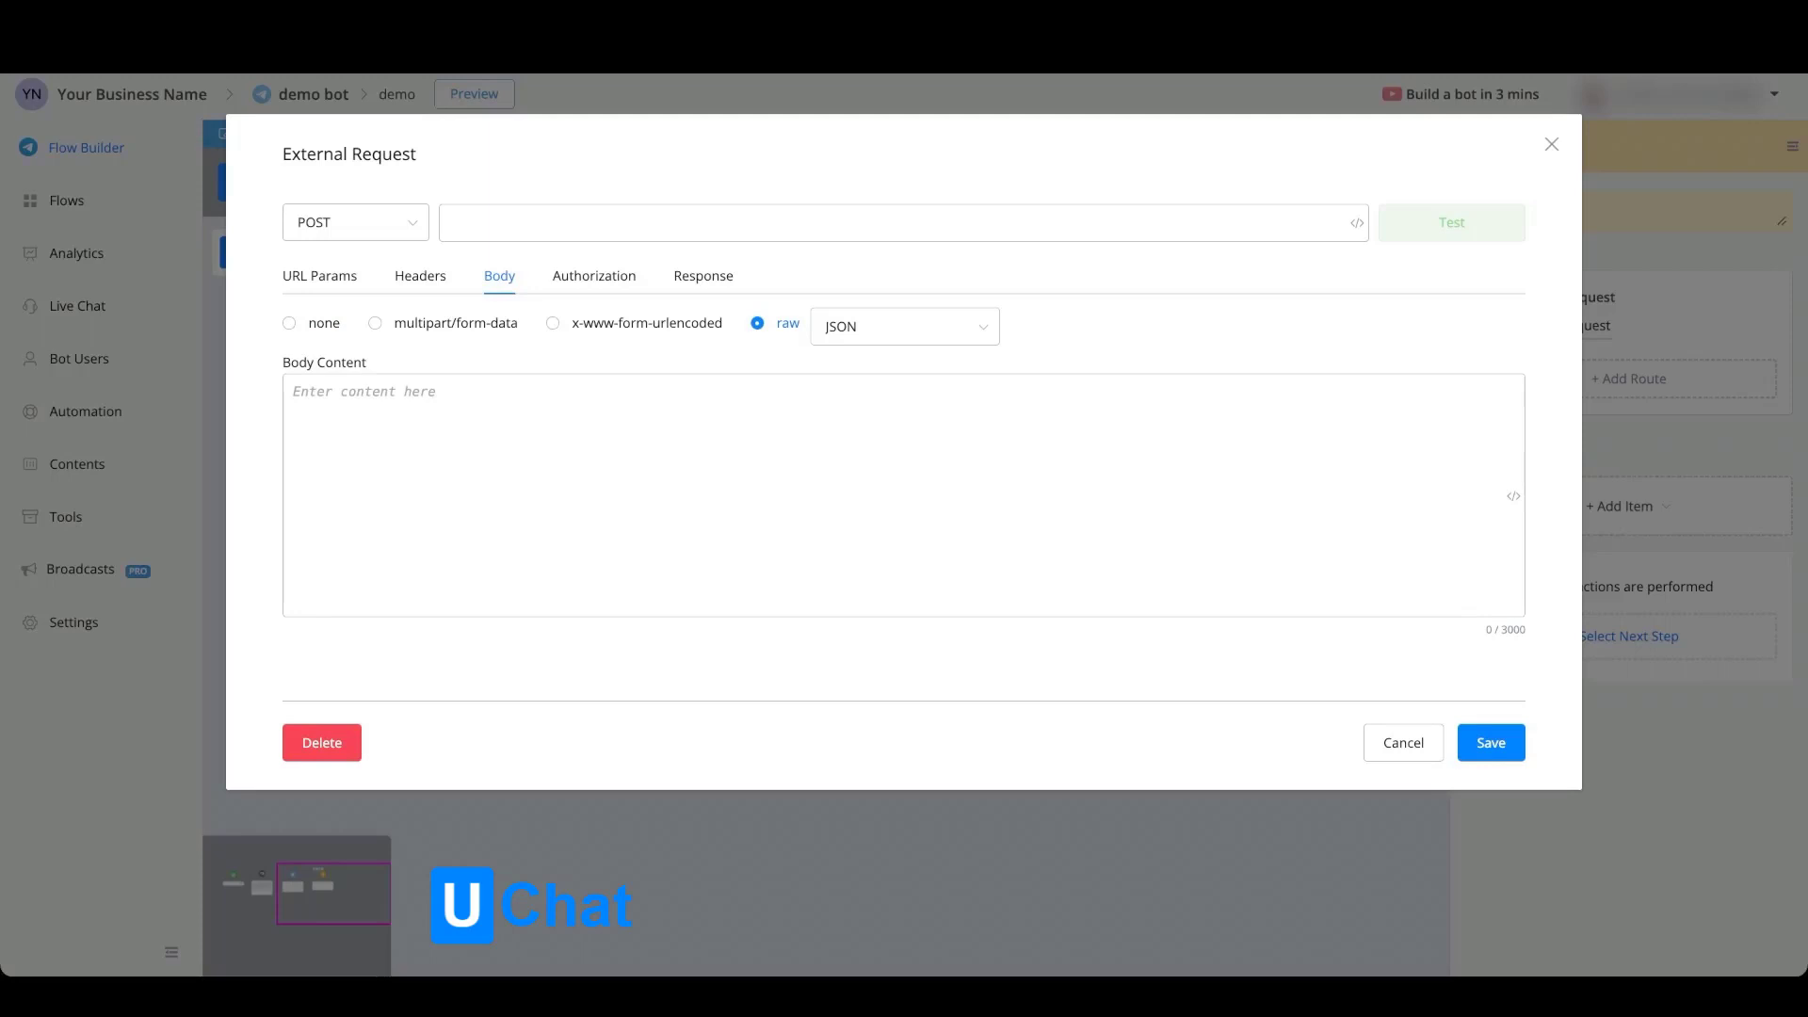
{"action": "left_click", "coordinate": [904, 326]}
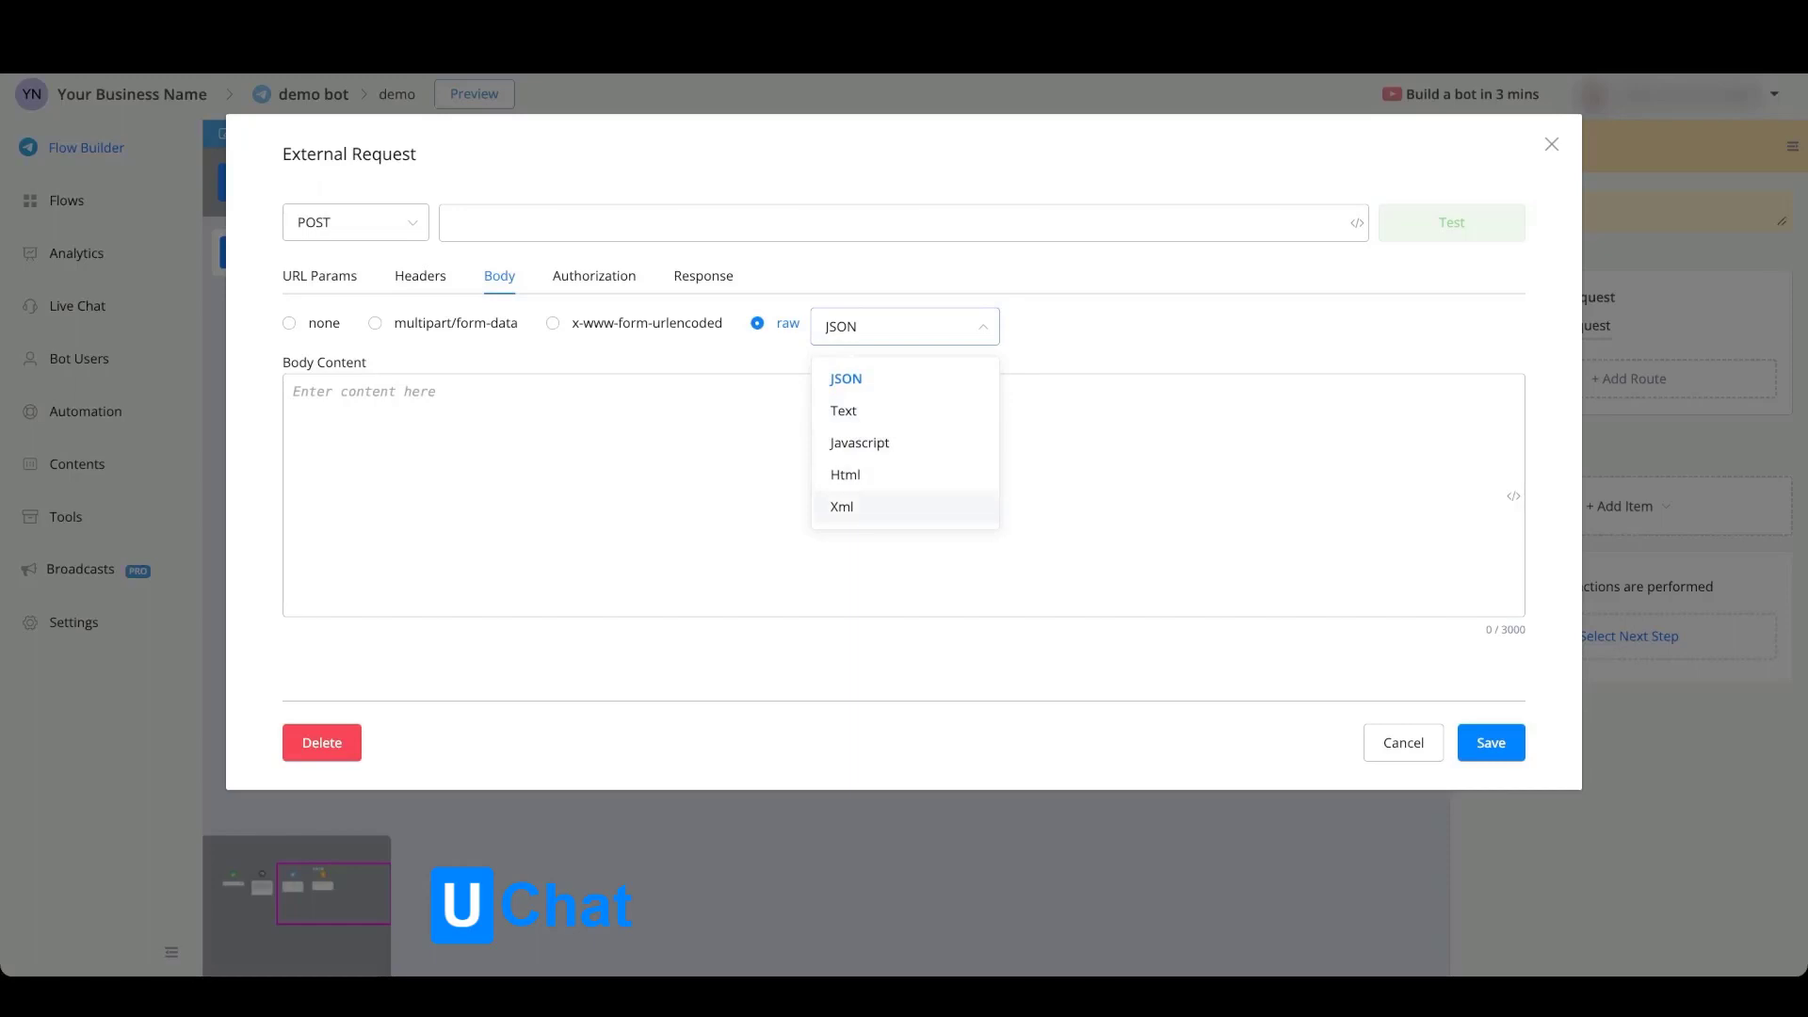
Step: Examine the external request's authorization types, trying Bearer Token, and view its response settings
{"action": "left_click", "coordinate": [594, 275]}
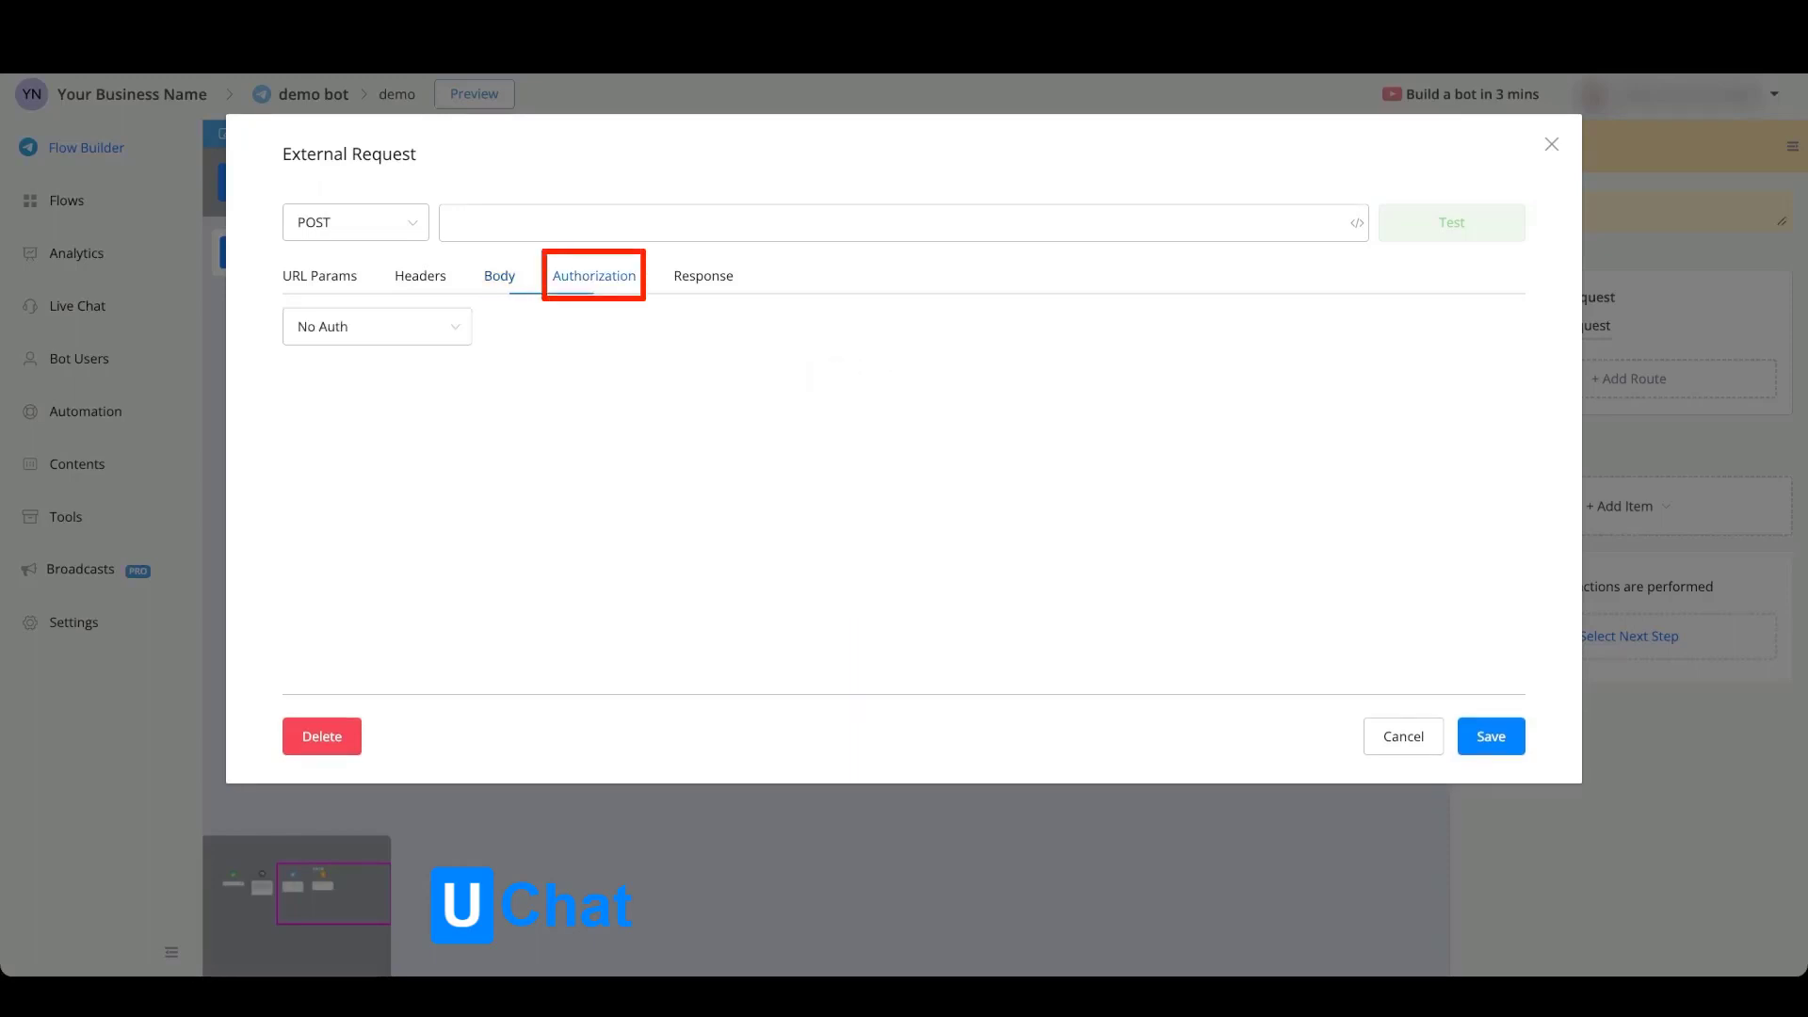
{"action": "left_click", "coordinate": [377, 326]}
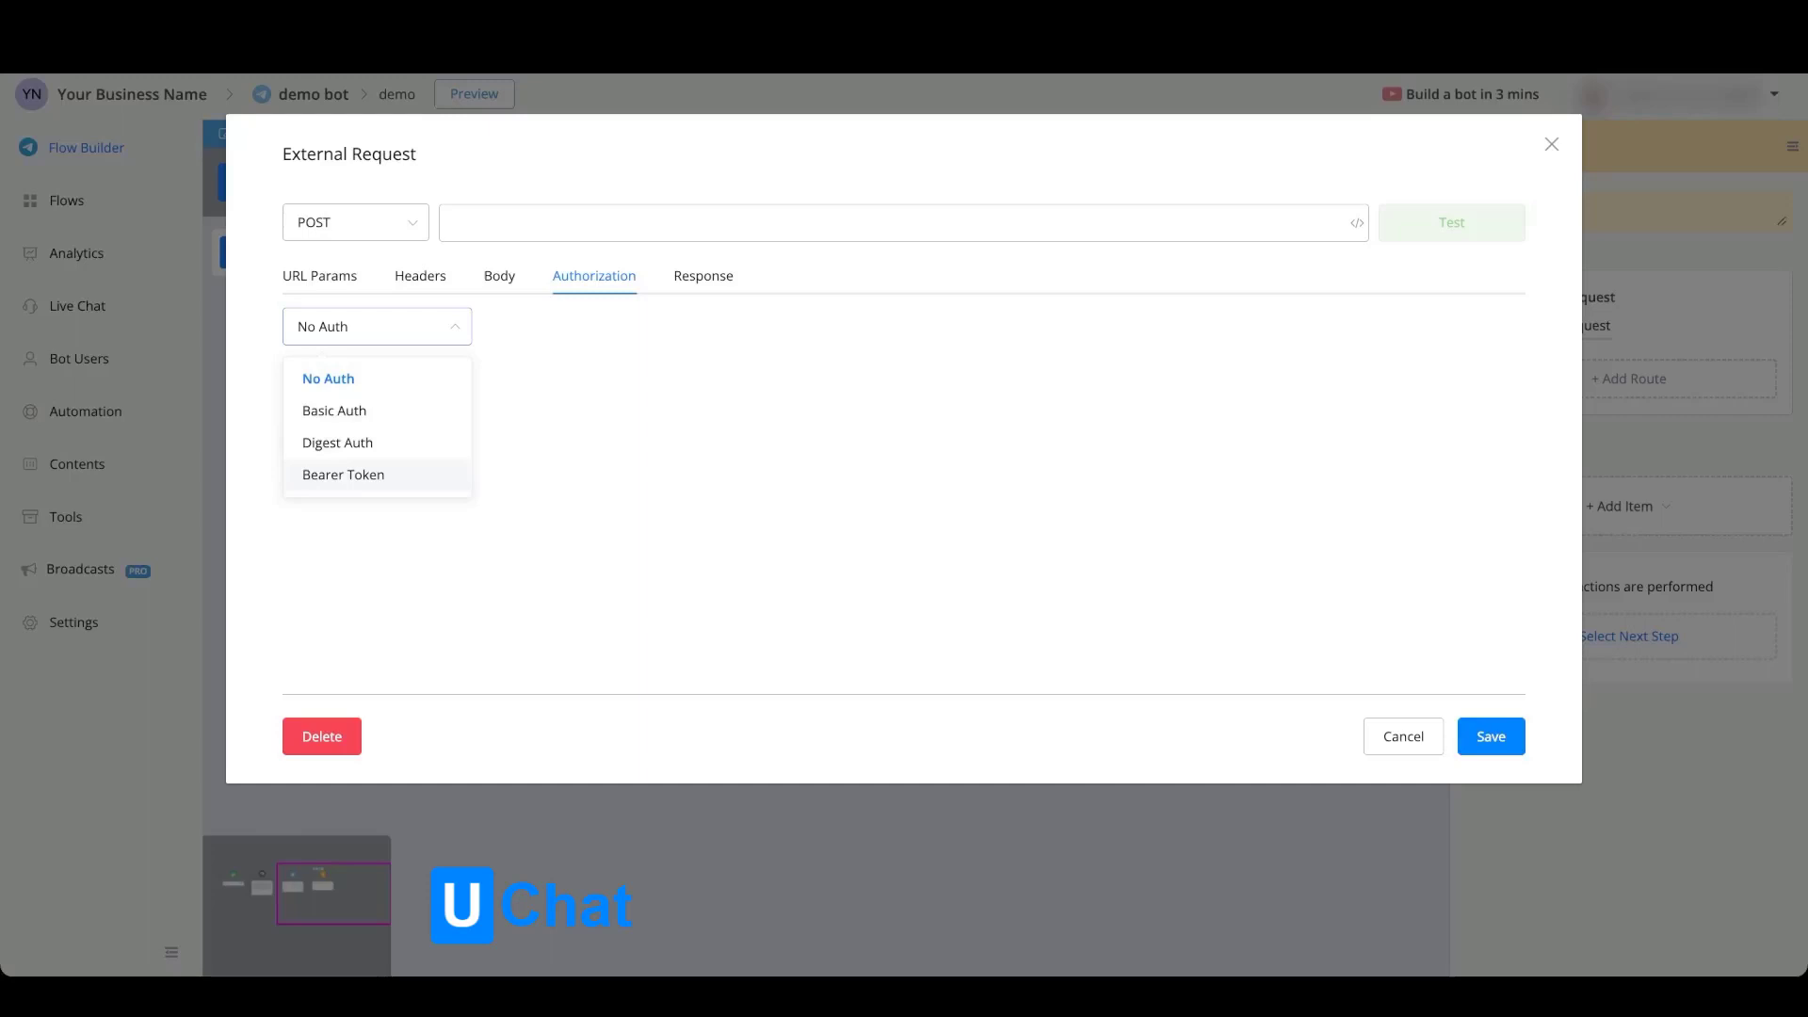
{"action": "left_click", "coordinate": [343, 474]}
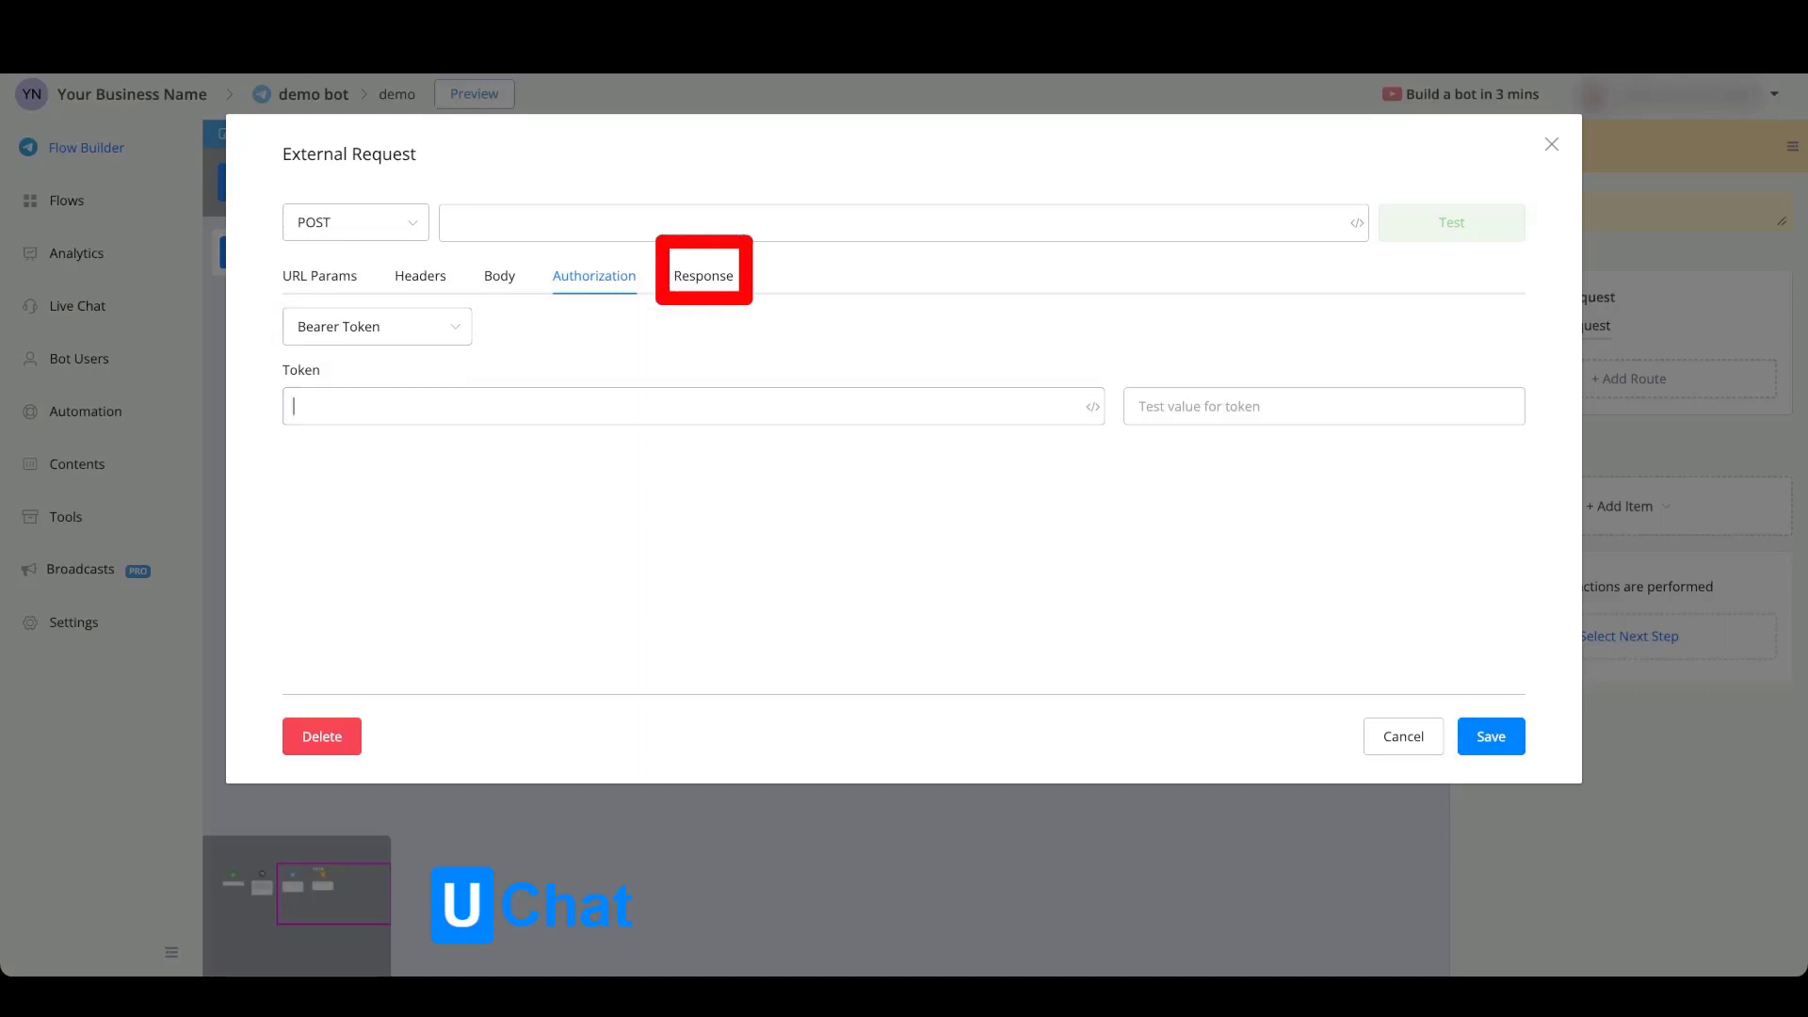
{"action": "left_click", "coordinate": [702, 275]}
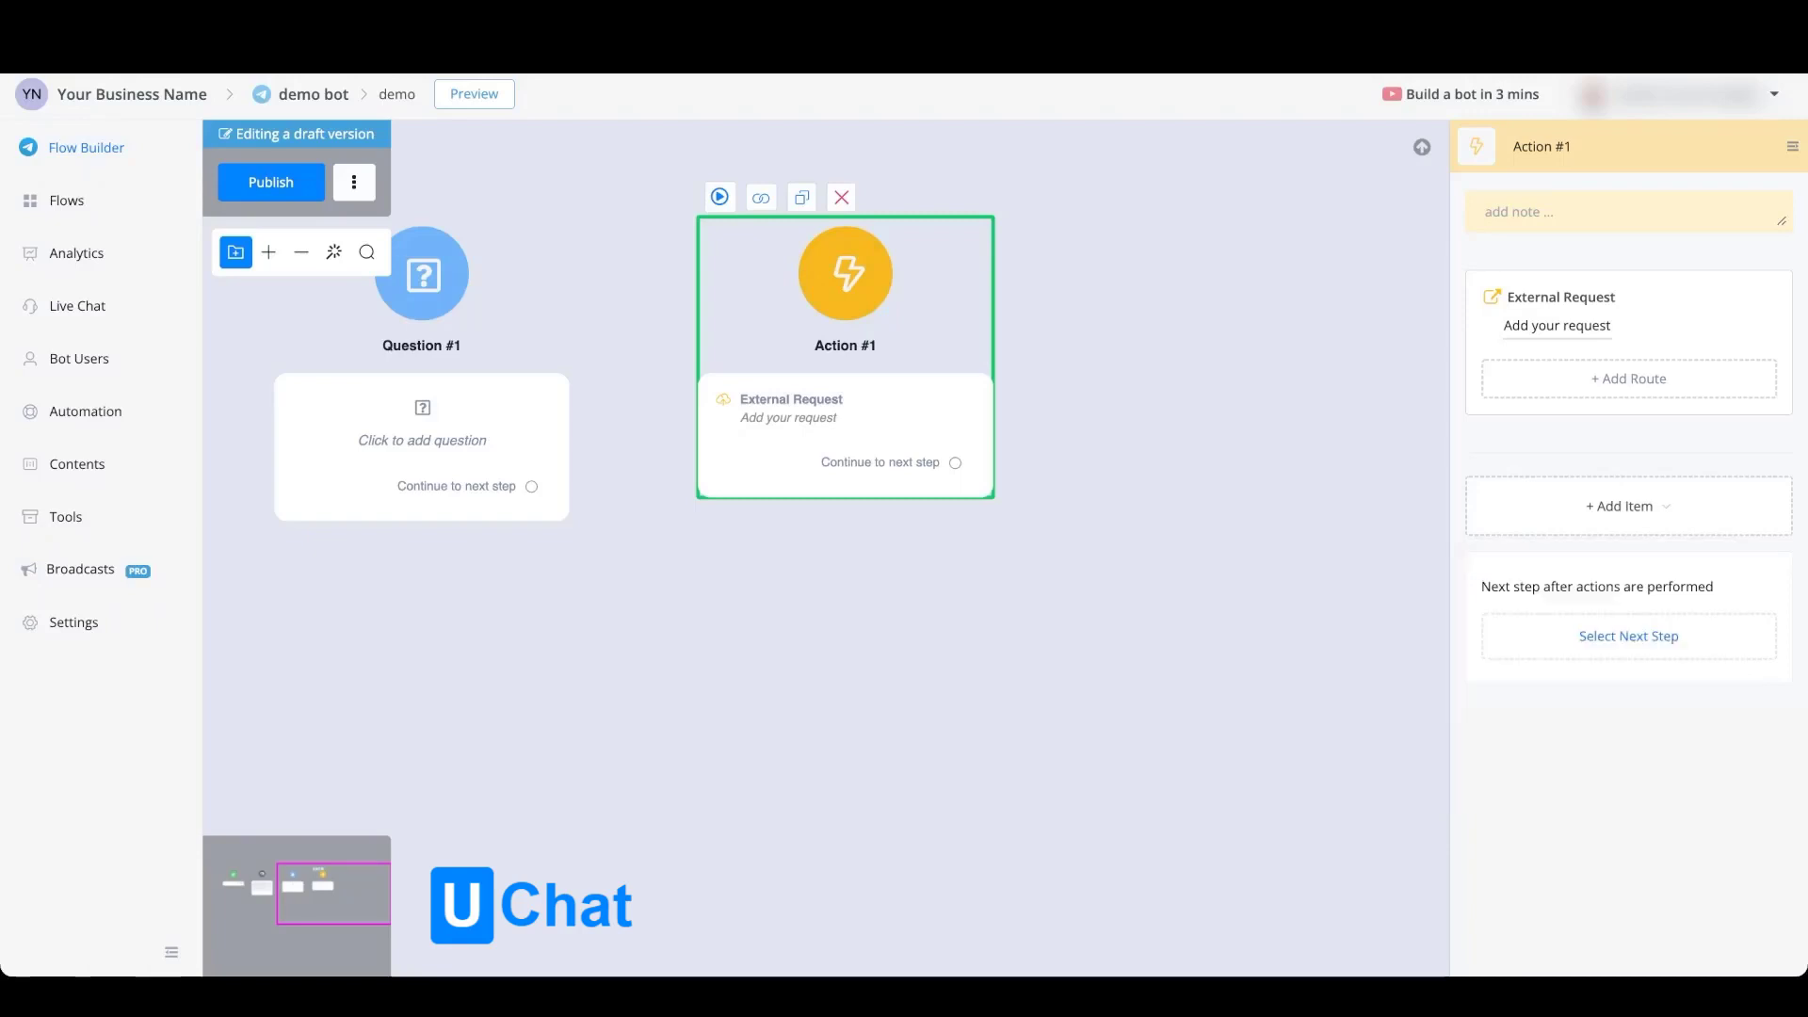
Step: Add a Smart Delay action to Action #1 and review its delay type, duration unit and continue time limit options
{"action": "left_click", "coordinate": [1344, 632]}
{"action": "left_click", "coordinate": [1610, 512]}
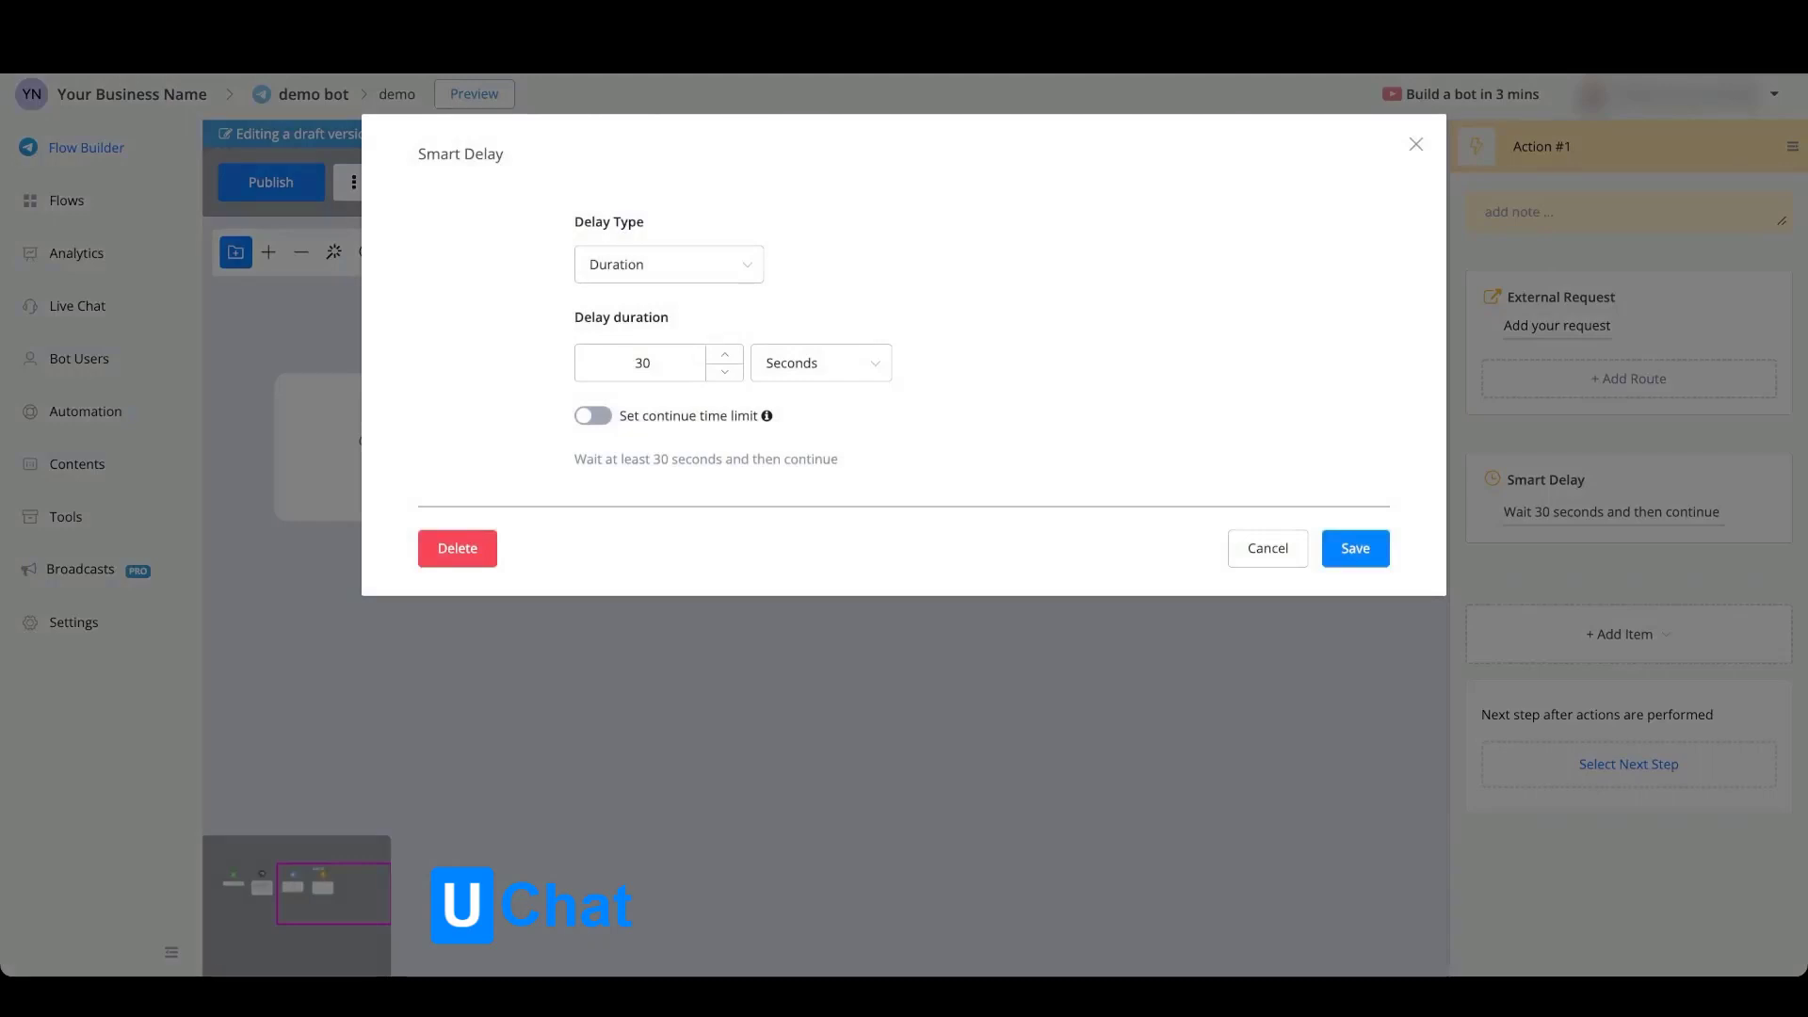
{"action": "left_click", "coordinate": [667, 264]}
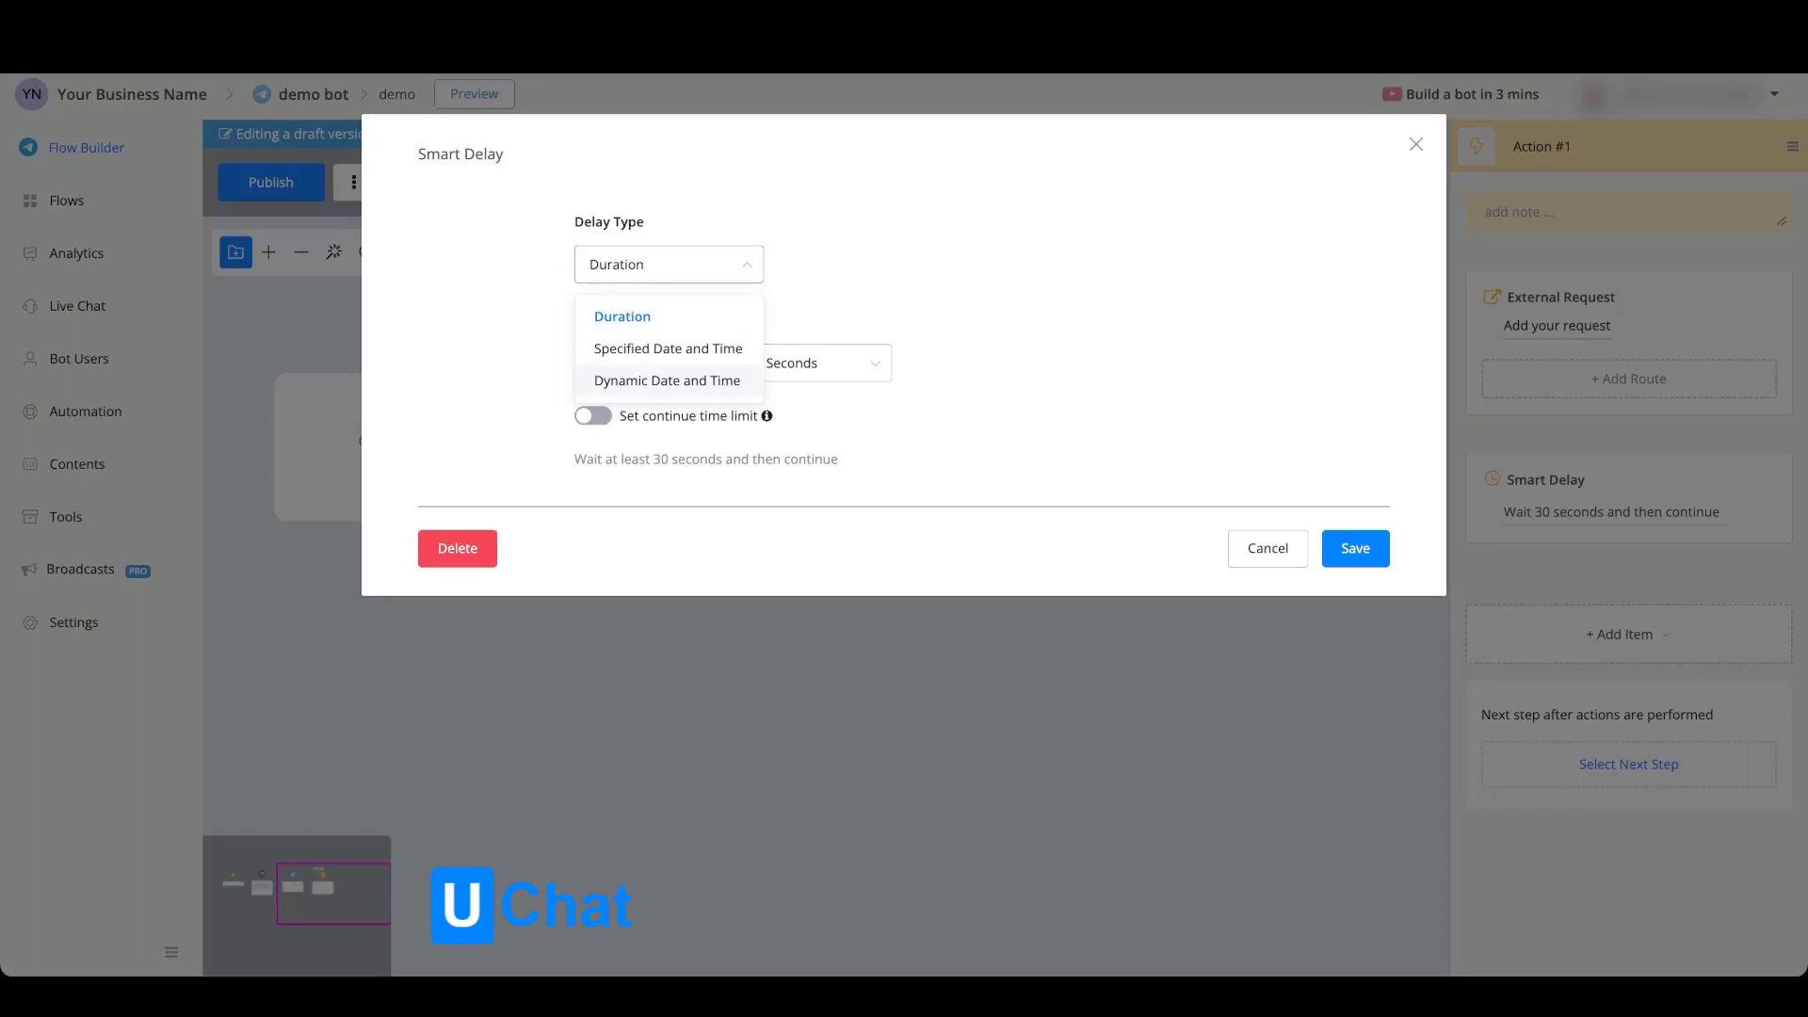
{"action": "key", "text": "Escape"}
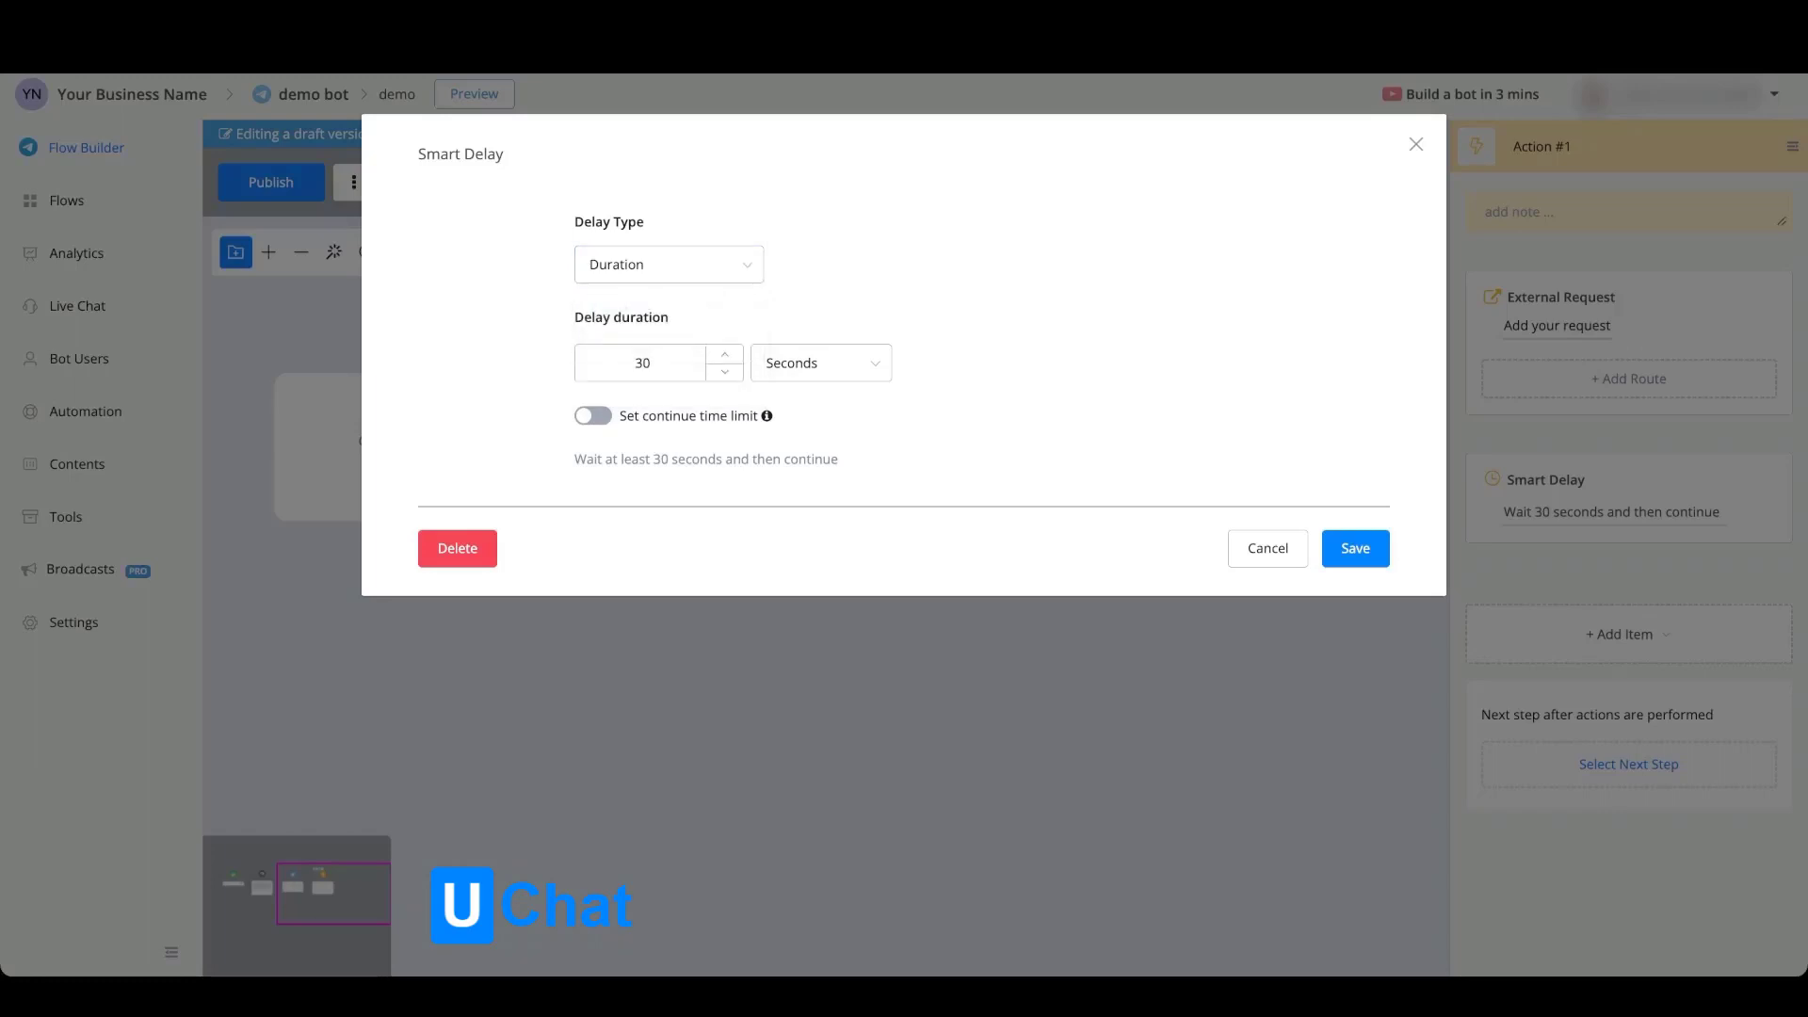
{"action": "left_click", "coordinate": [819, 363]}
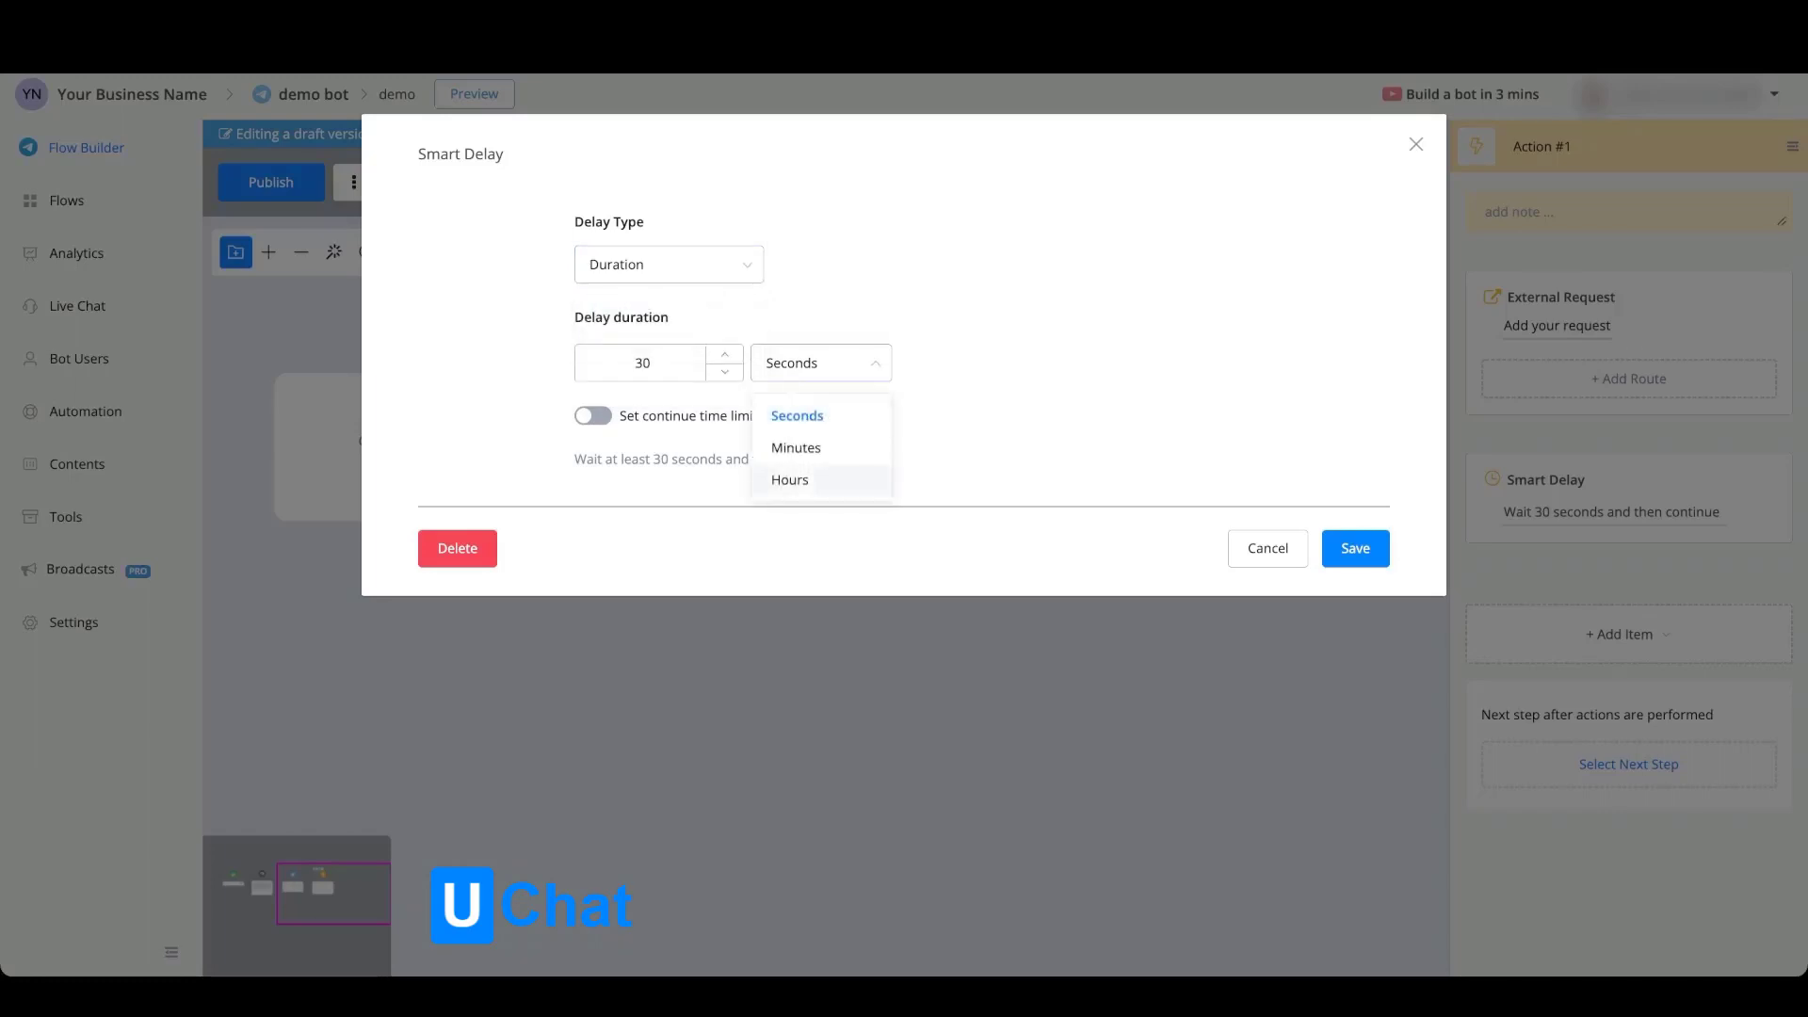
{"action": "key", "text": "Escape"}
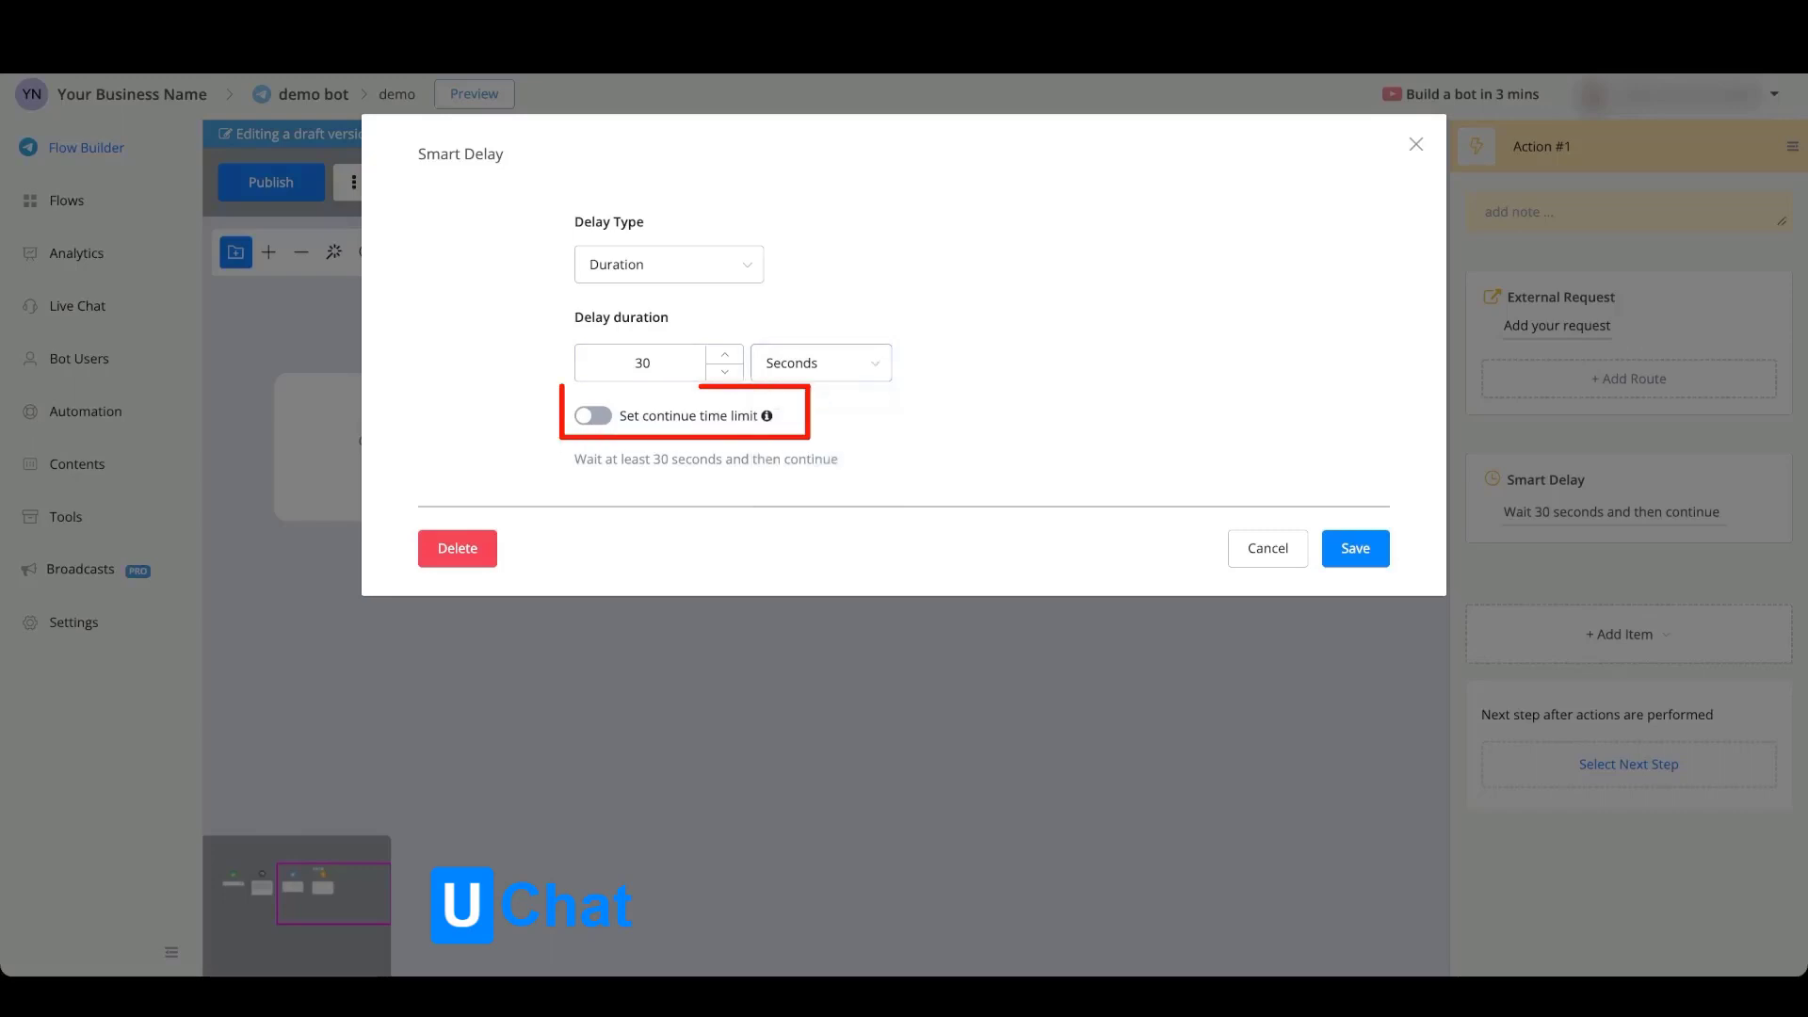
{"action": "left_click", "coordinate": [592, 415]}
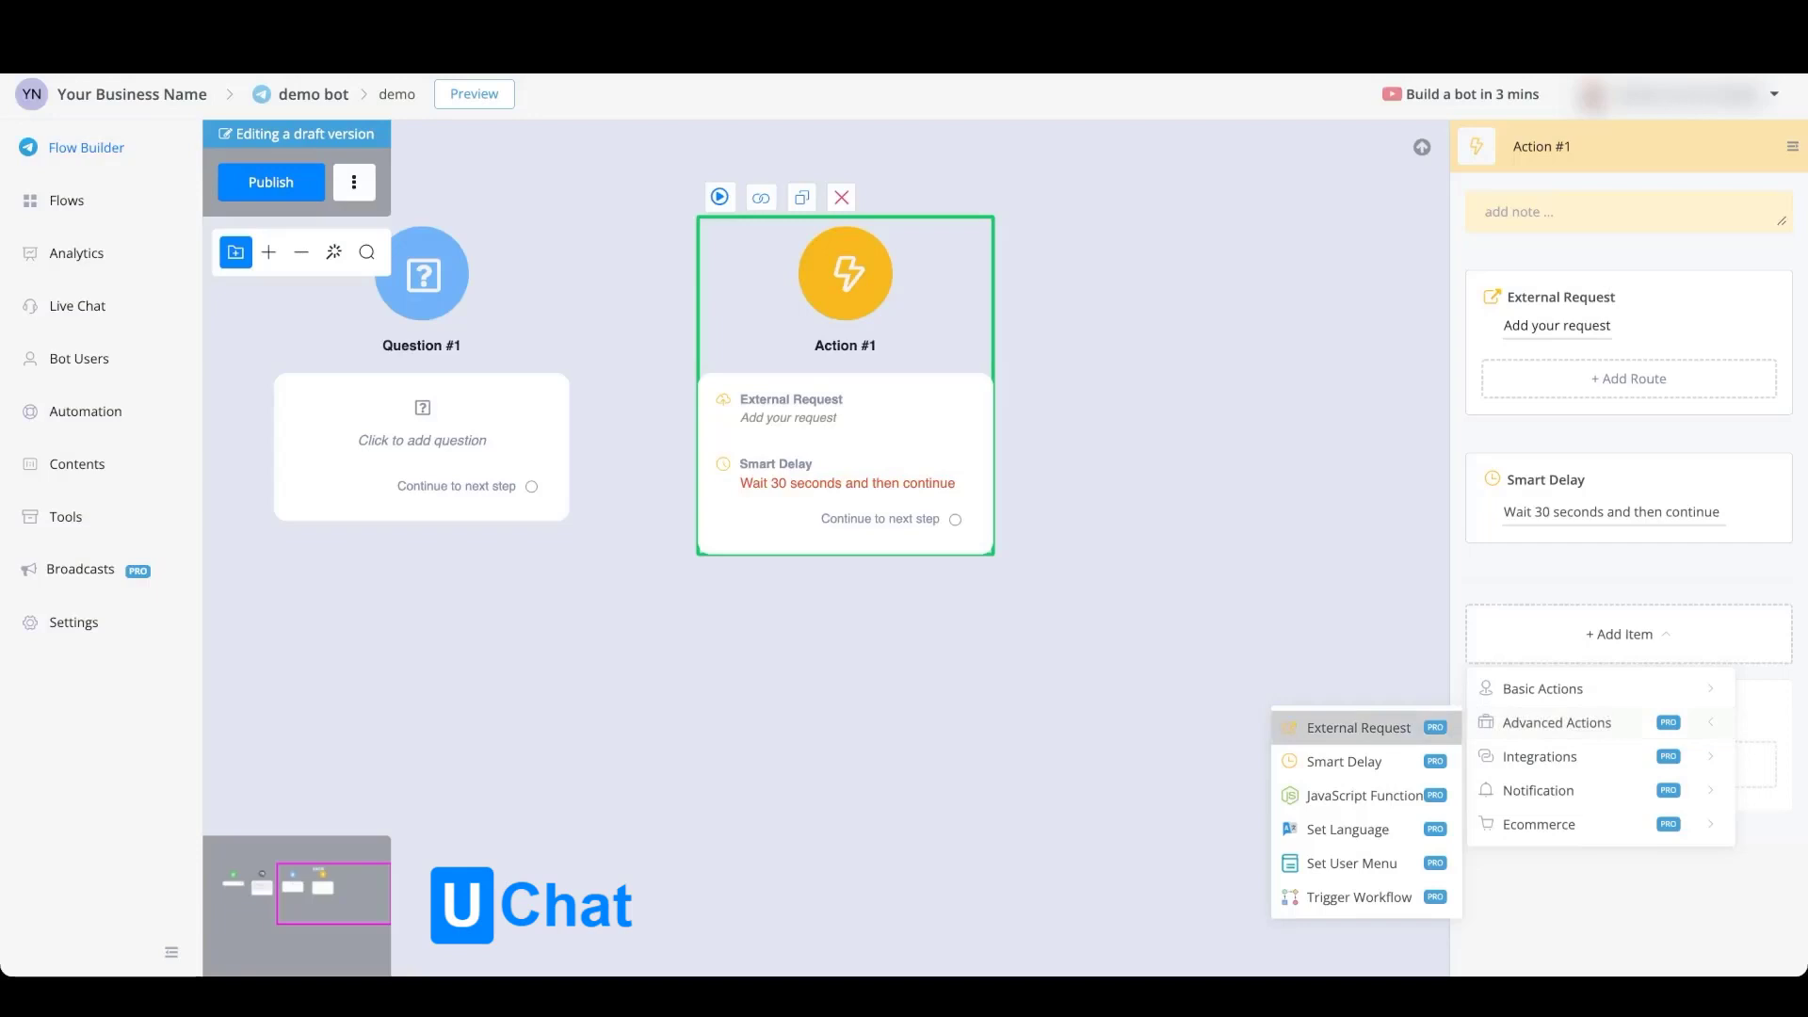
Step: Add a JavaScript Function action to Action #1 and open it for editing
{"action": "mouse_move", "coordinate": [1361, 796]}
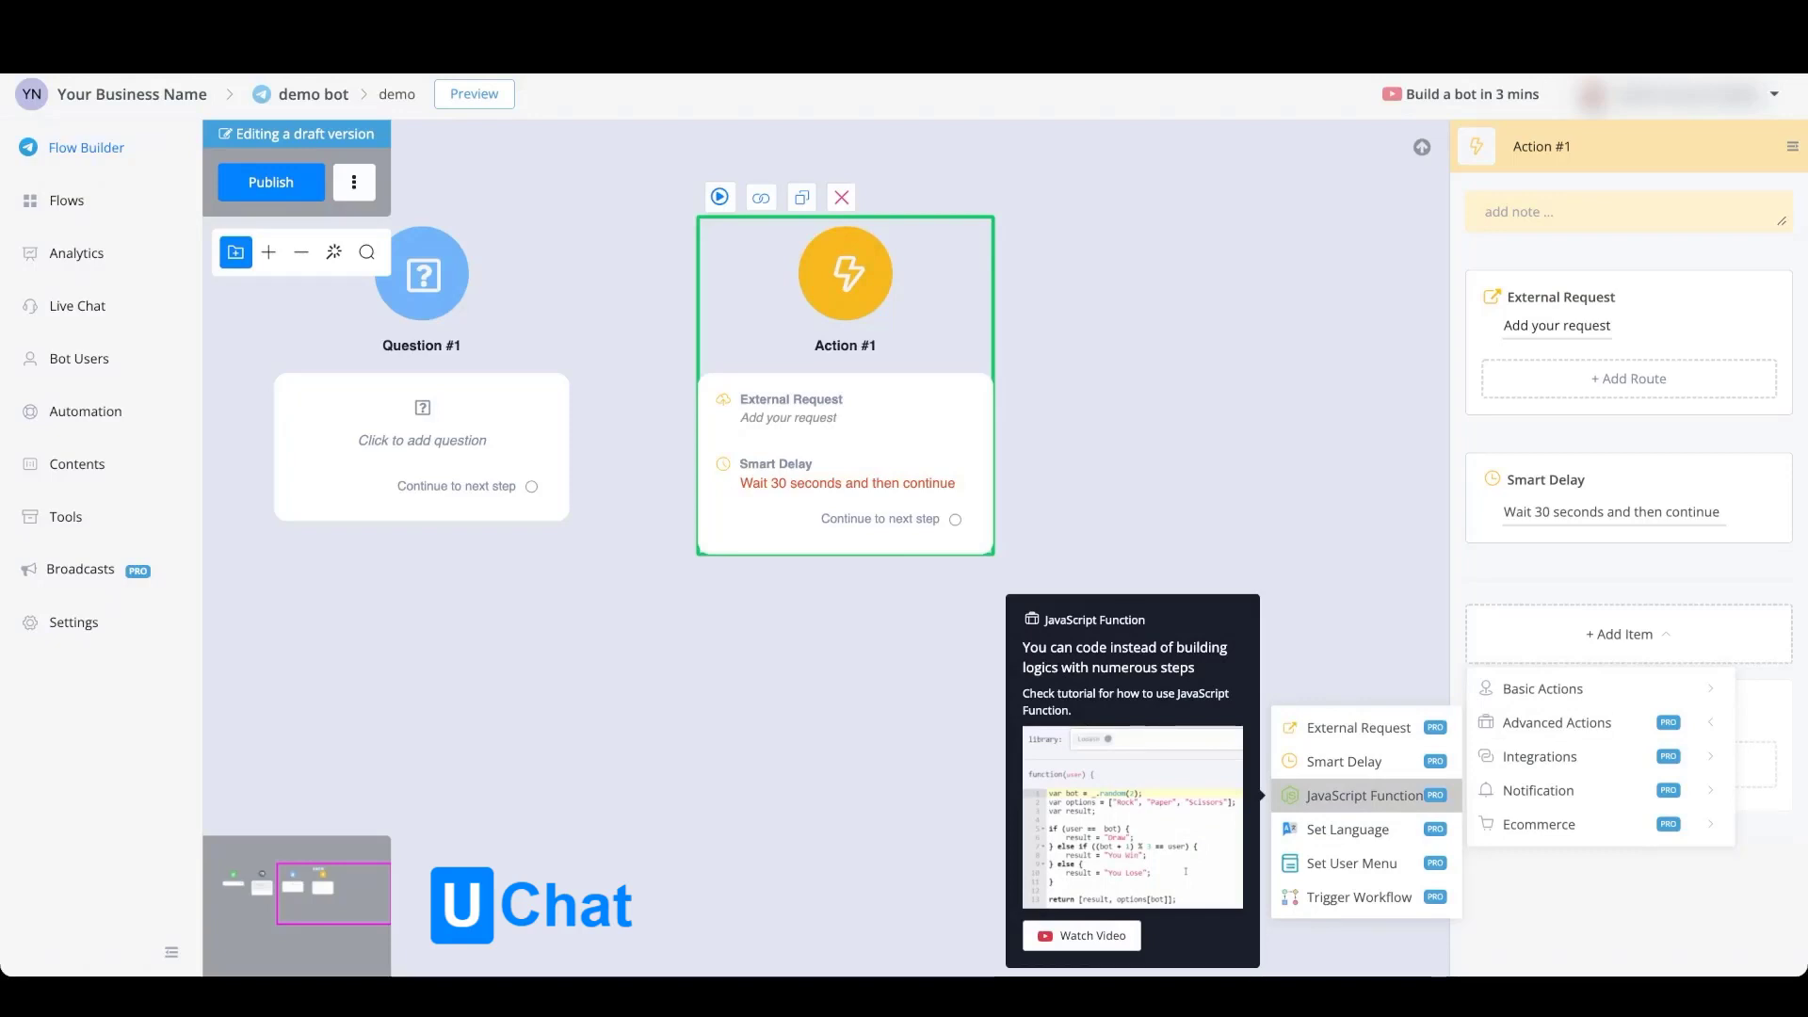
{"action": "left_click", "coordinate": [1361, 795]}
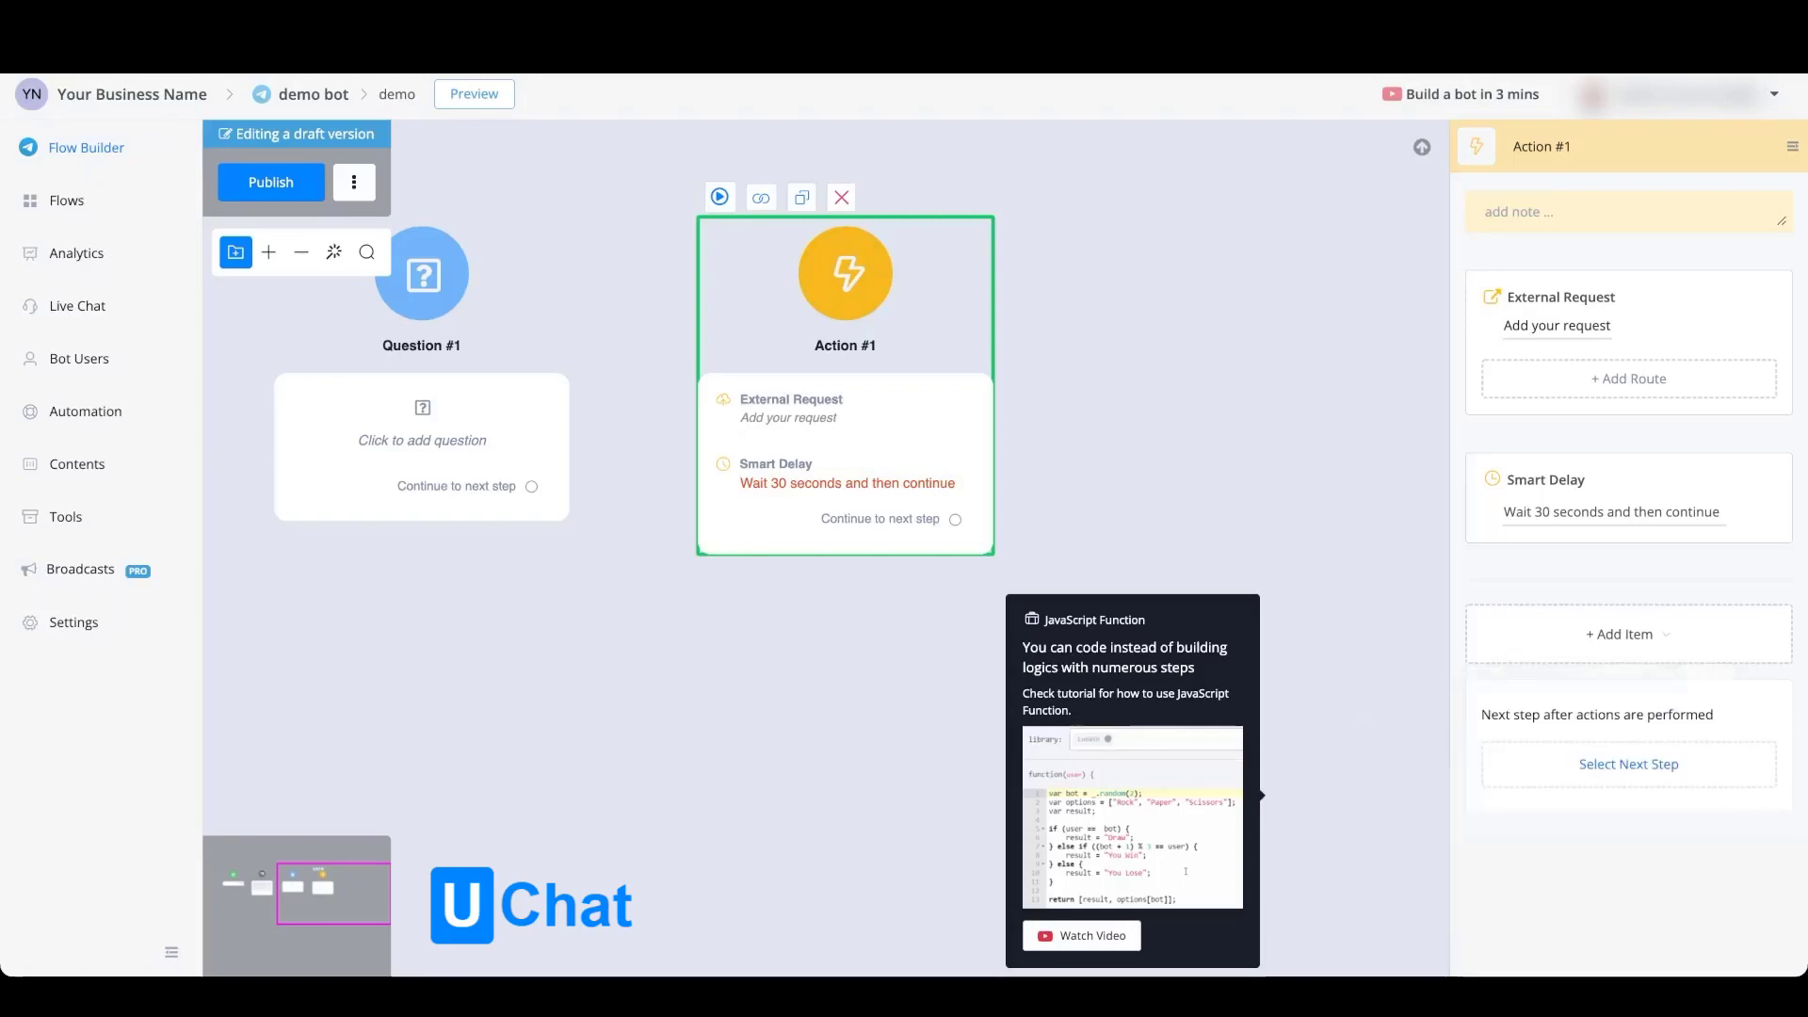
{"action": "left_click", "coordinate": [1537, 631]}
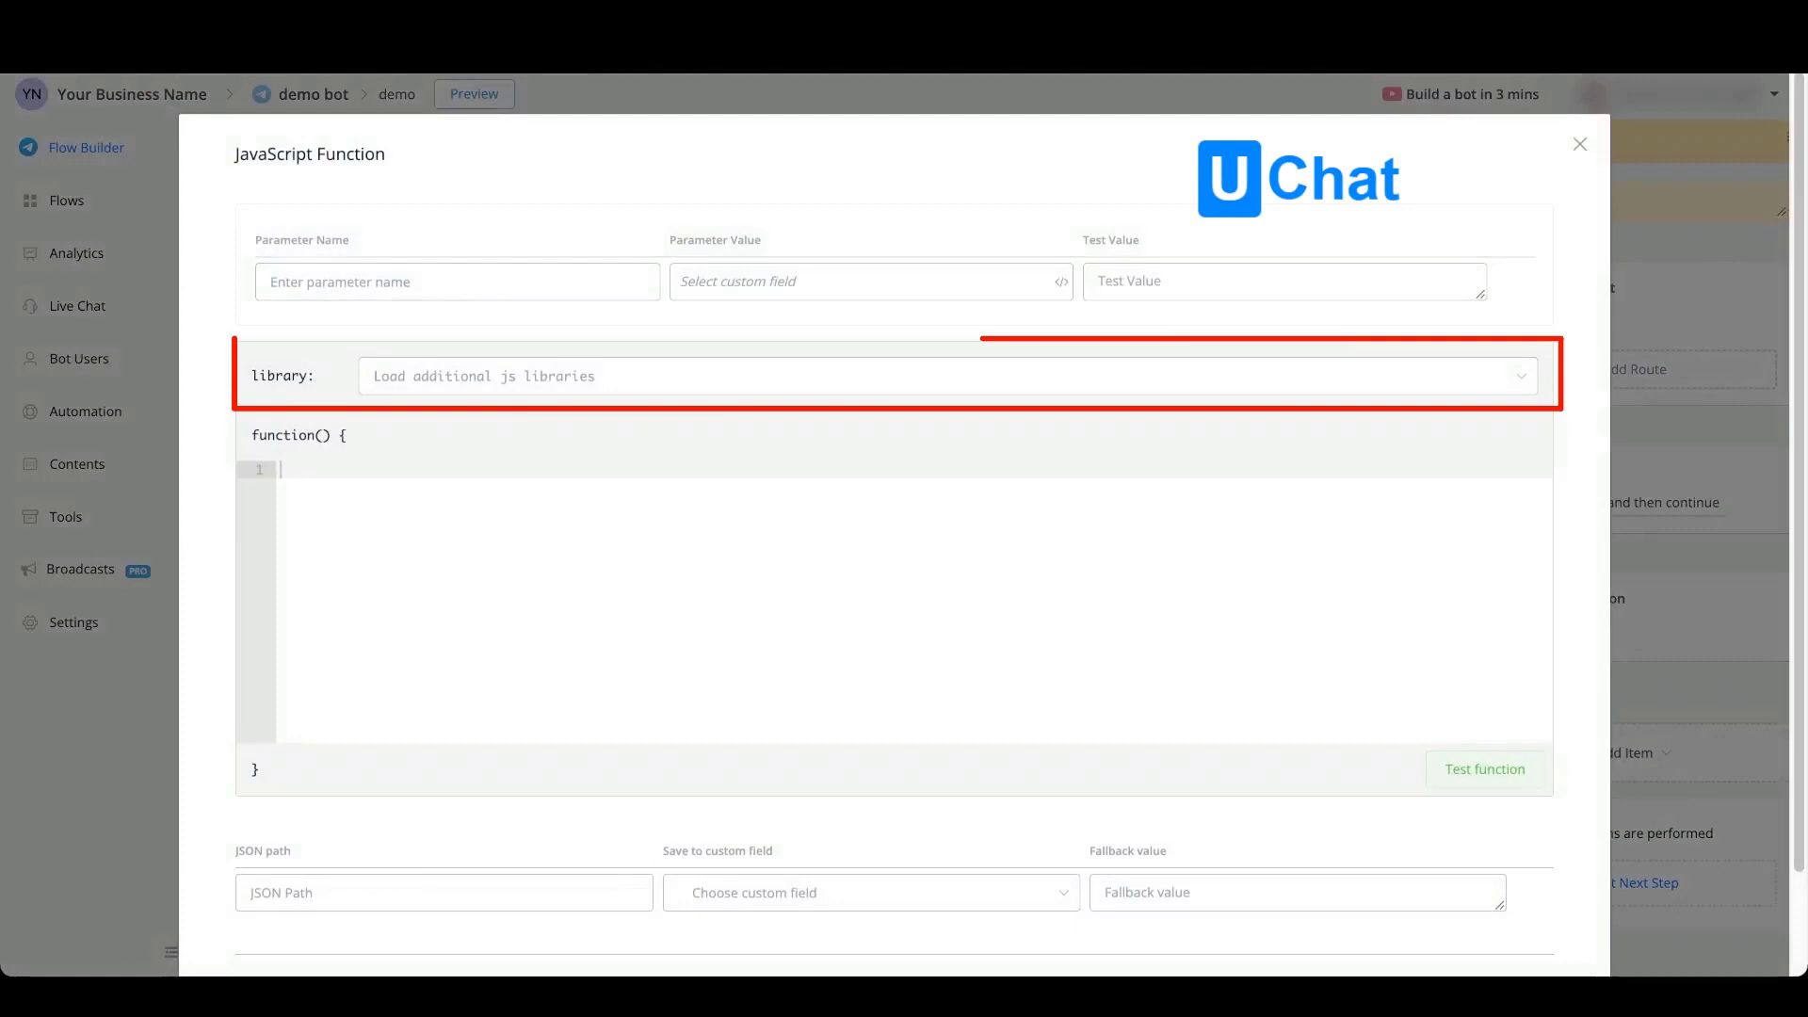
Step: Examine the additional JavaScript libraries available to the function and their descriptions, including Lodash, CryptoJs and Jsrsasign
{"action": "left_click", "coordinate": [947, 376]}
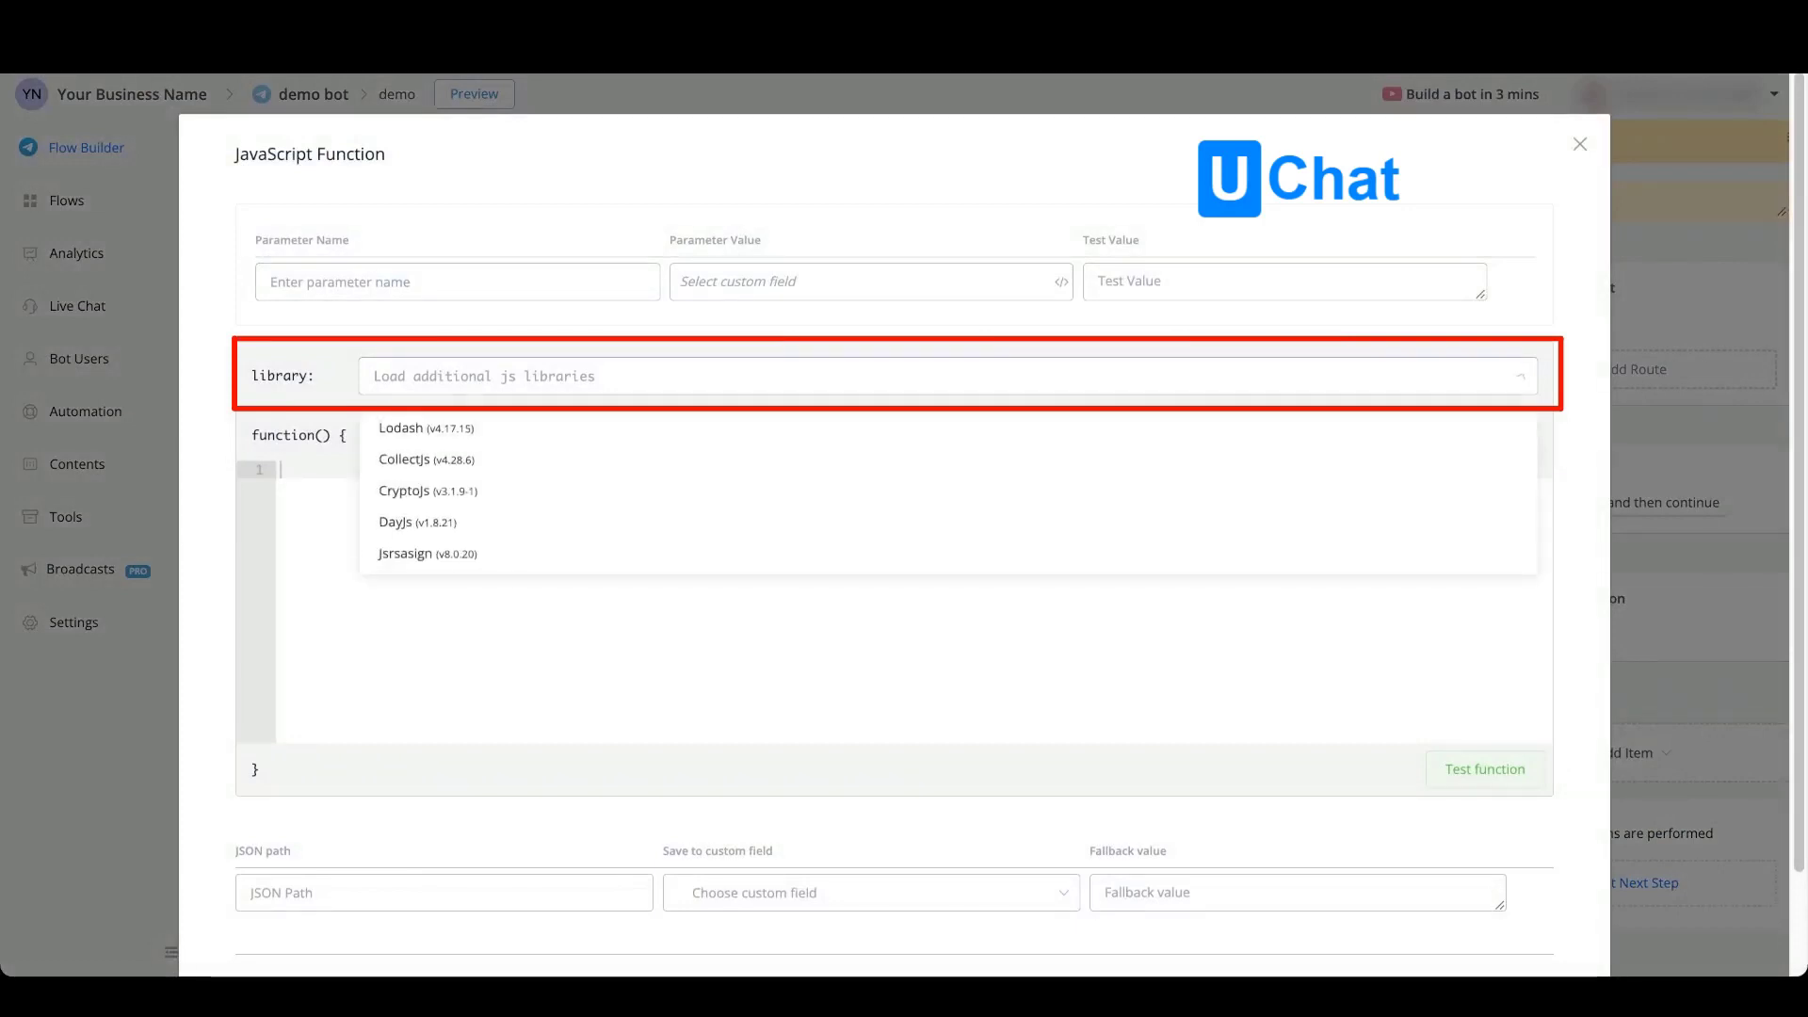
{"action": "mouse_move", "coordinate": [426, 427]}
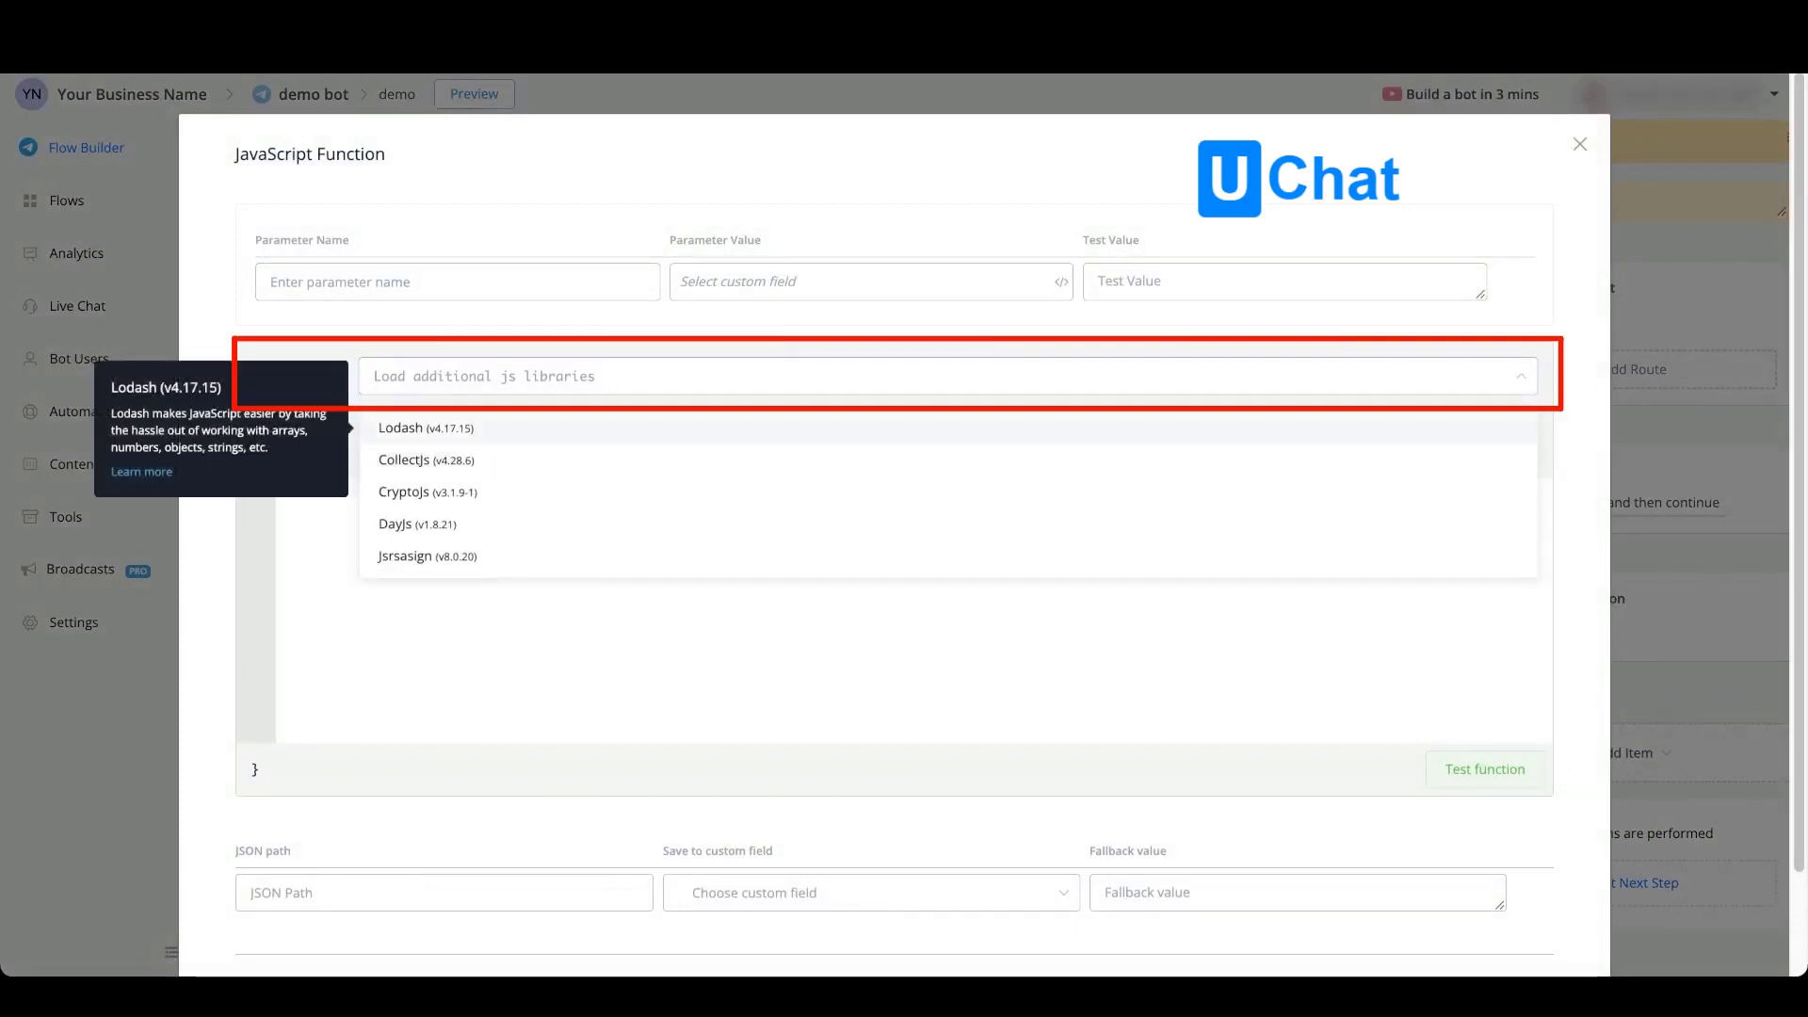
{"action": "mouse_move", "coordinate": [427, 556]}
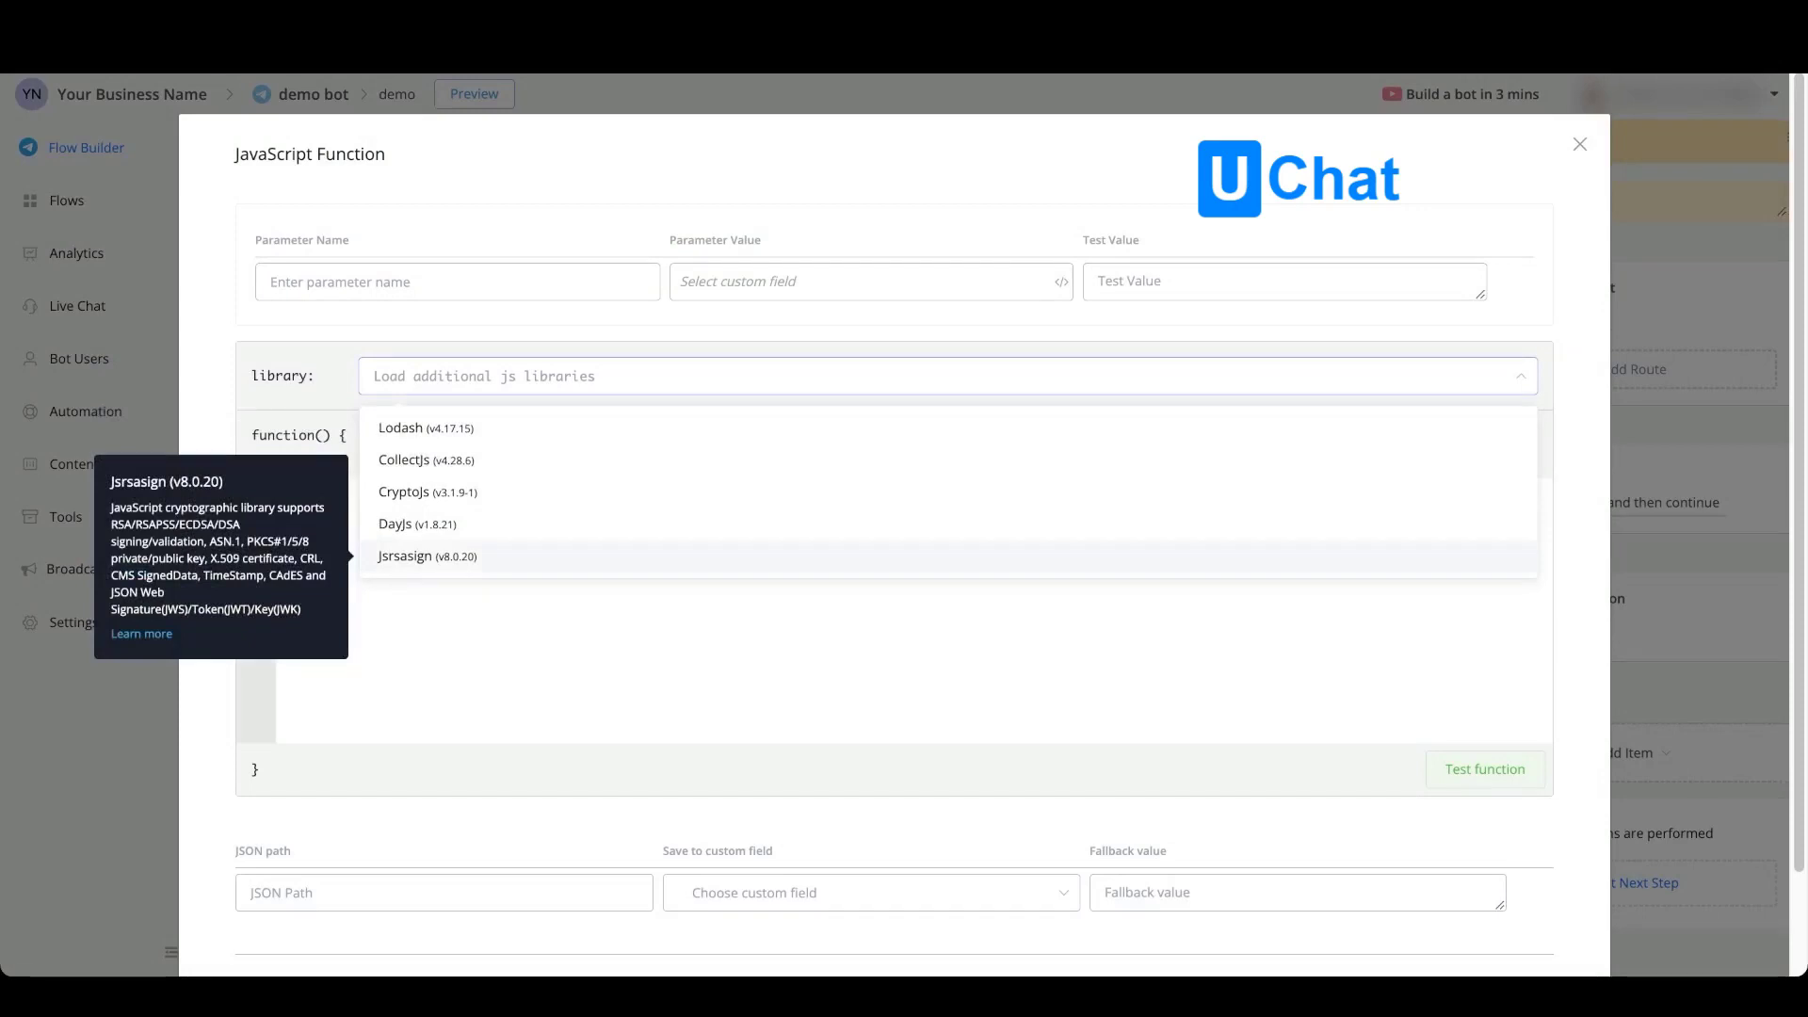
{"action": "key", "text": "Up"}
{"action": "key", "text": "Up"}
{"action": "key", "text": "Up"}
{"action": "key", "text": "Up"}
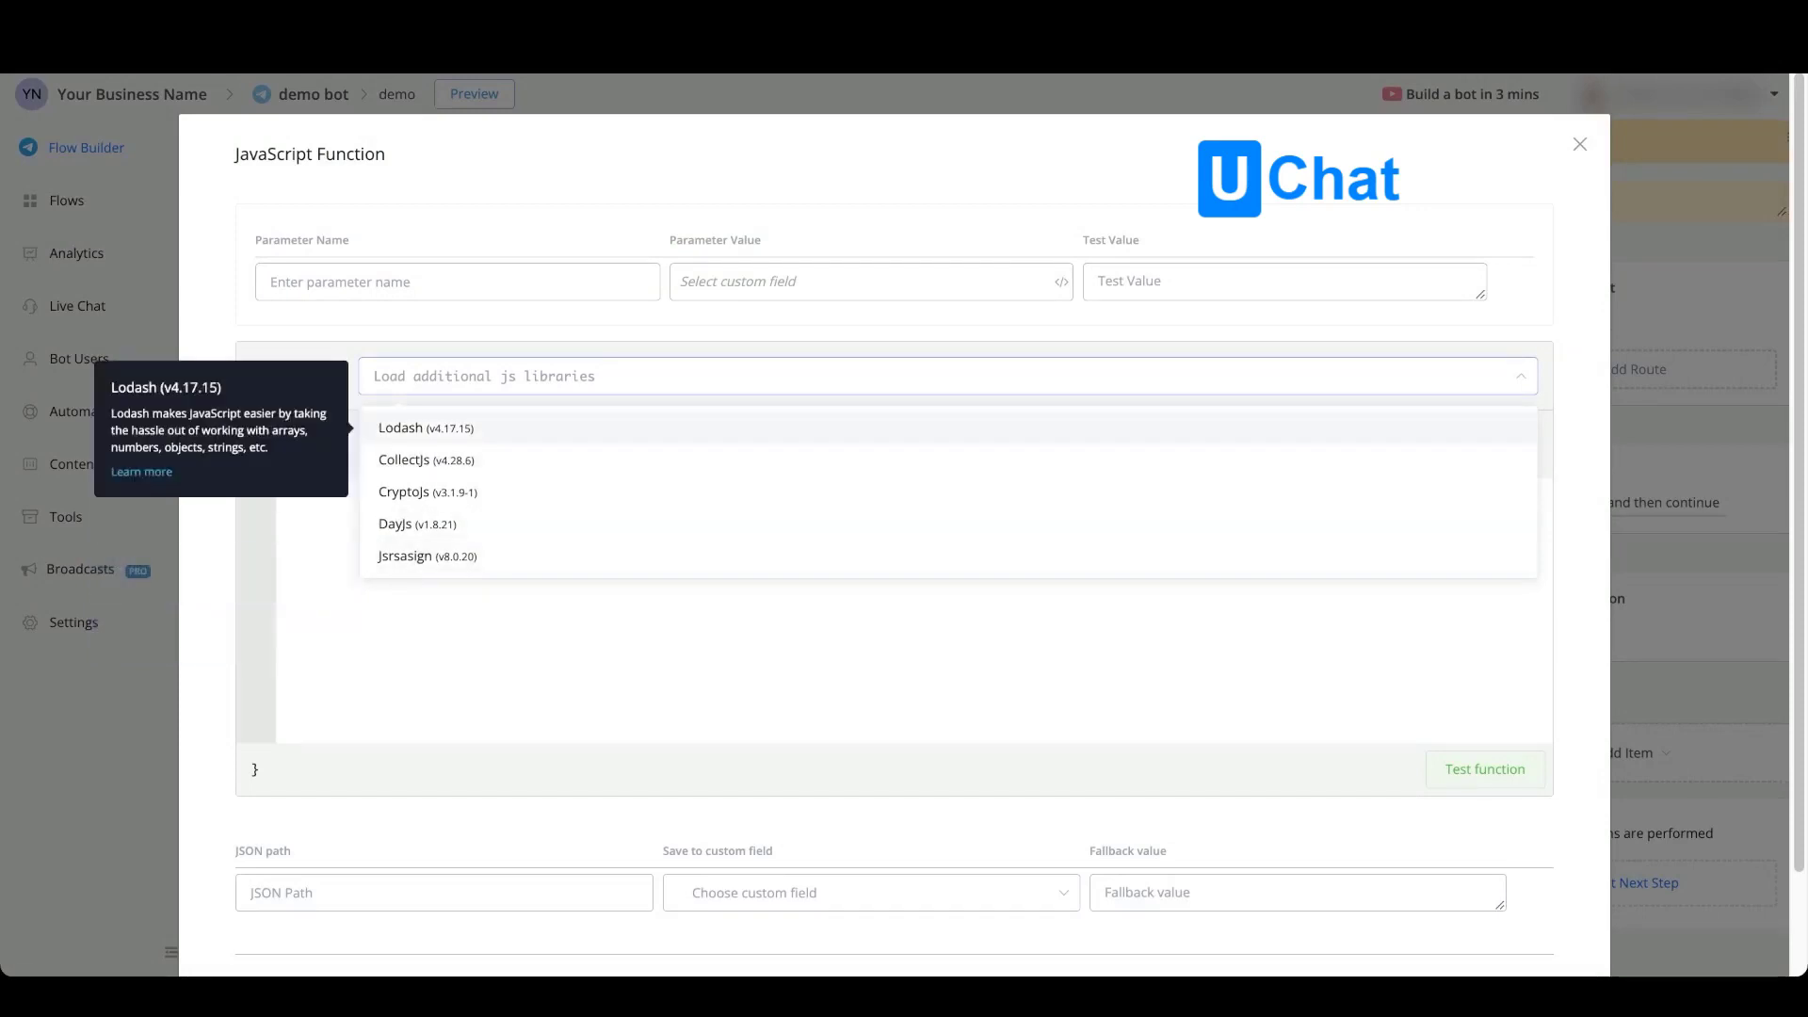
{"action": "key", "text": "Down"}
{"action": "key", "text": "Down"}
{"action": "key", "text": "Down"}
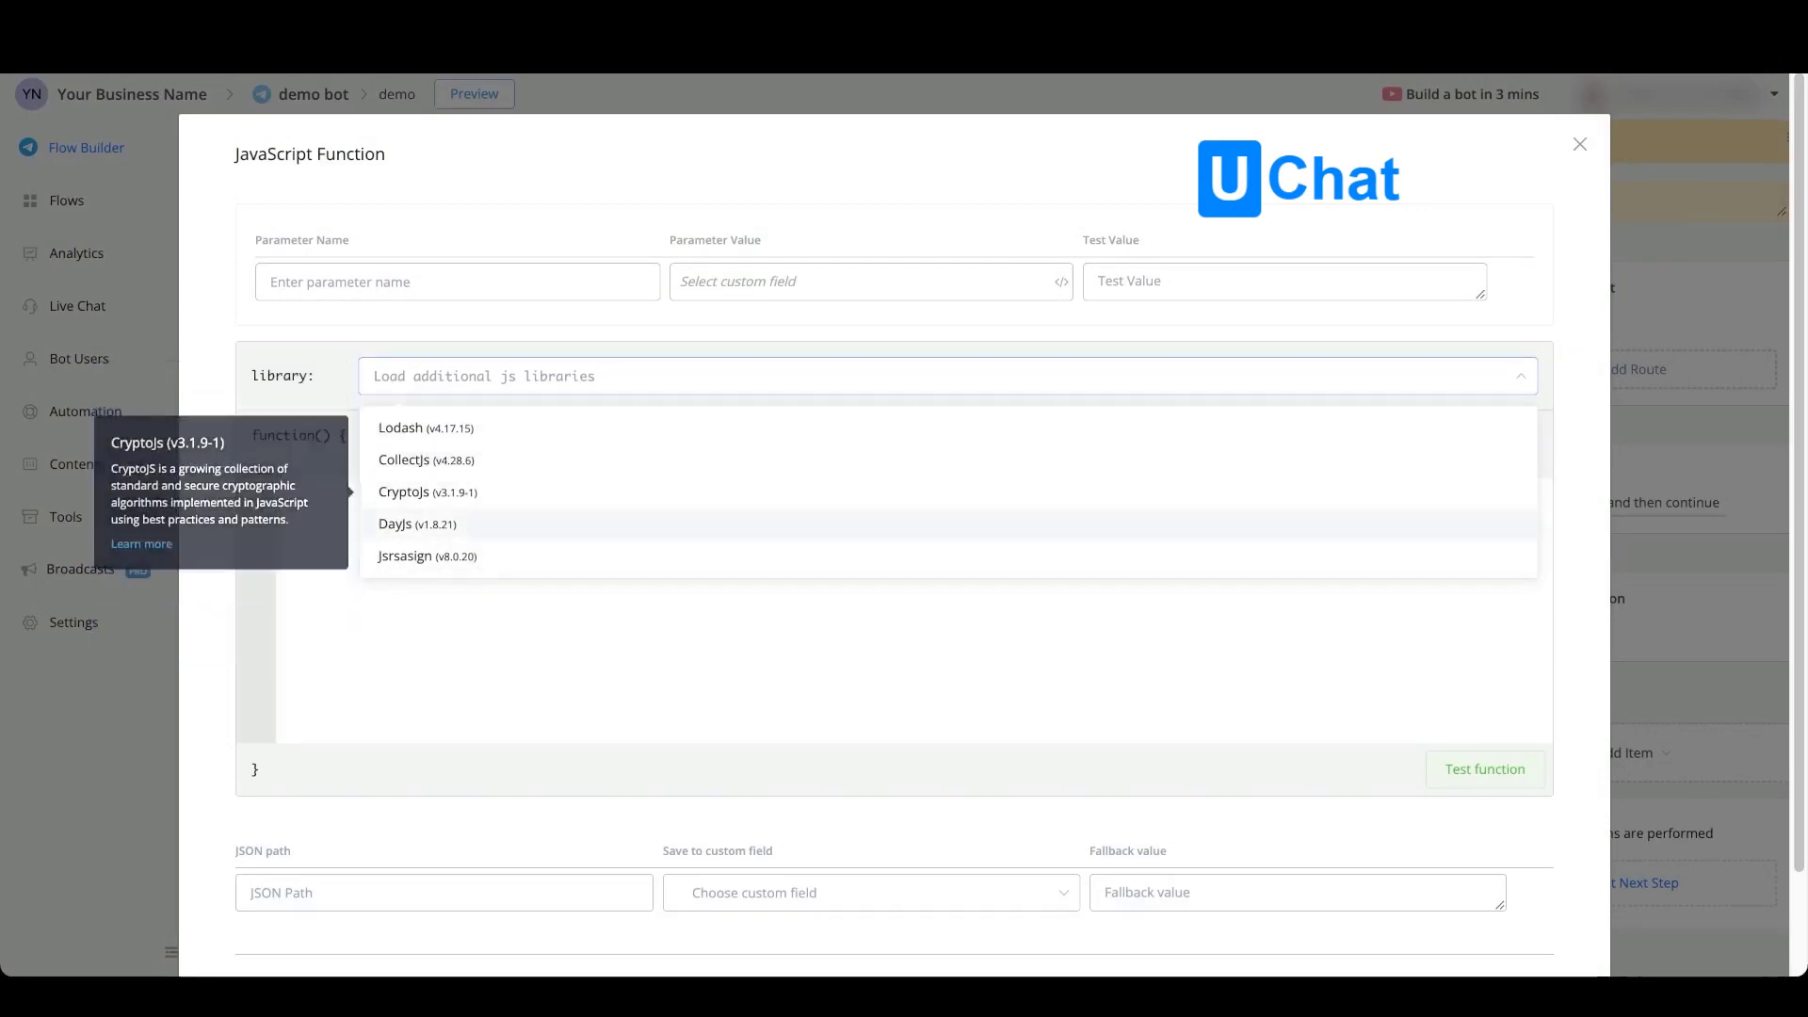
{"action": "key", "text": "Down"}
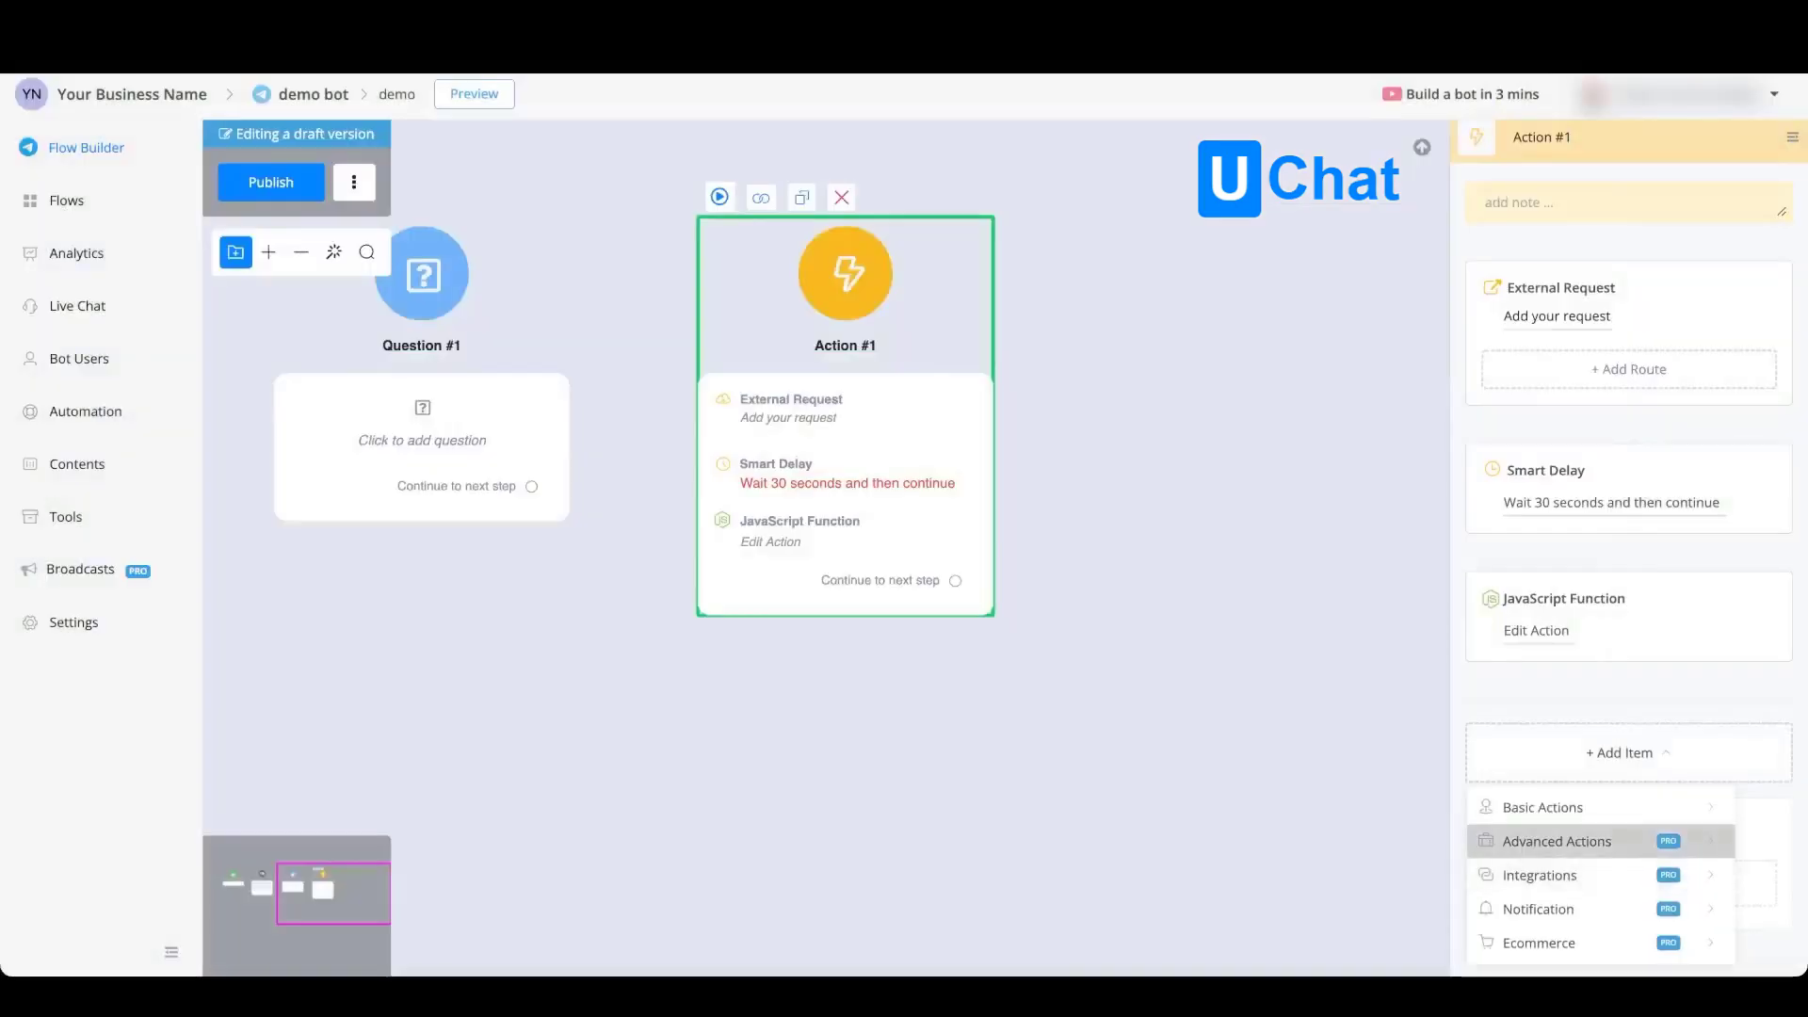
Step: Examine the Set Language, Set User Menu and Trigger Workflow descriptions and the available integration, notification and ecommerce actions
{"action": "mouse_move", "coordinate": [1557, 841]}
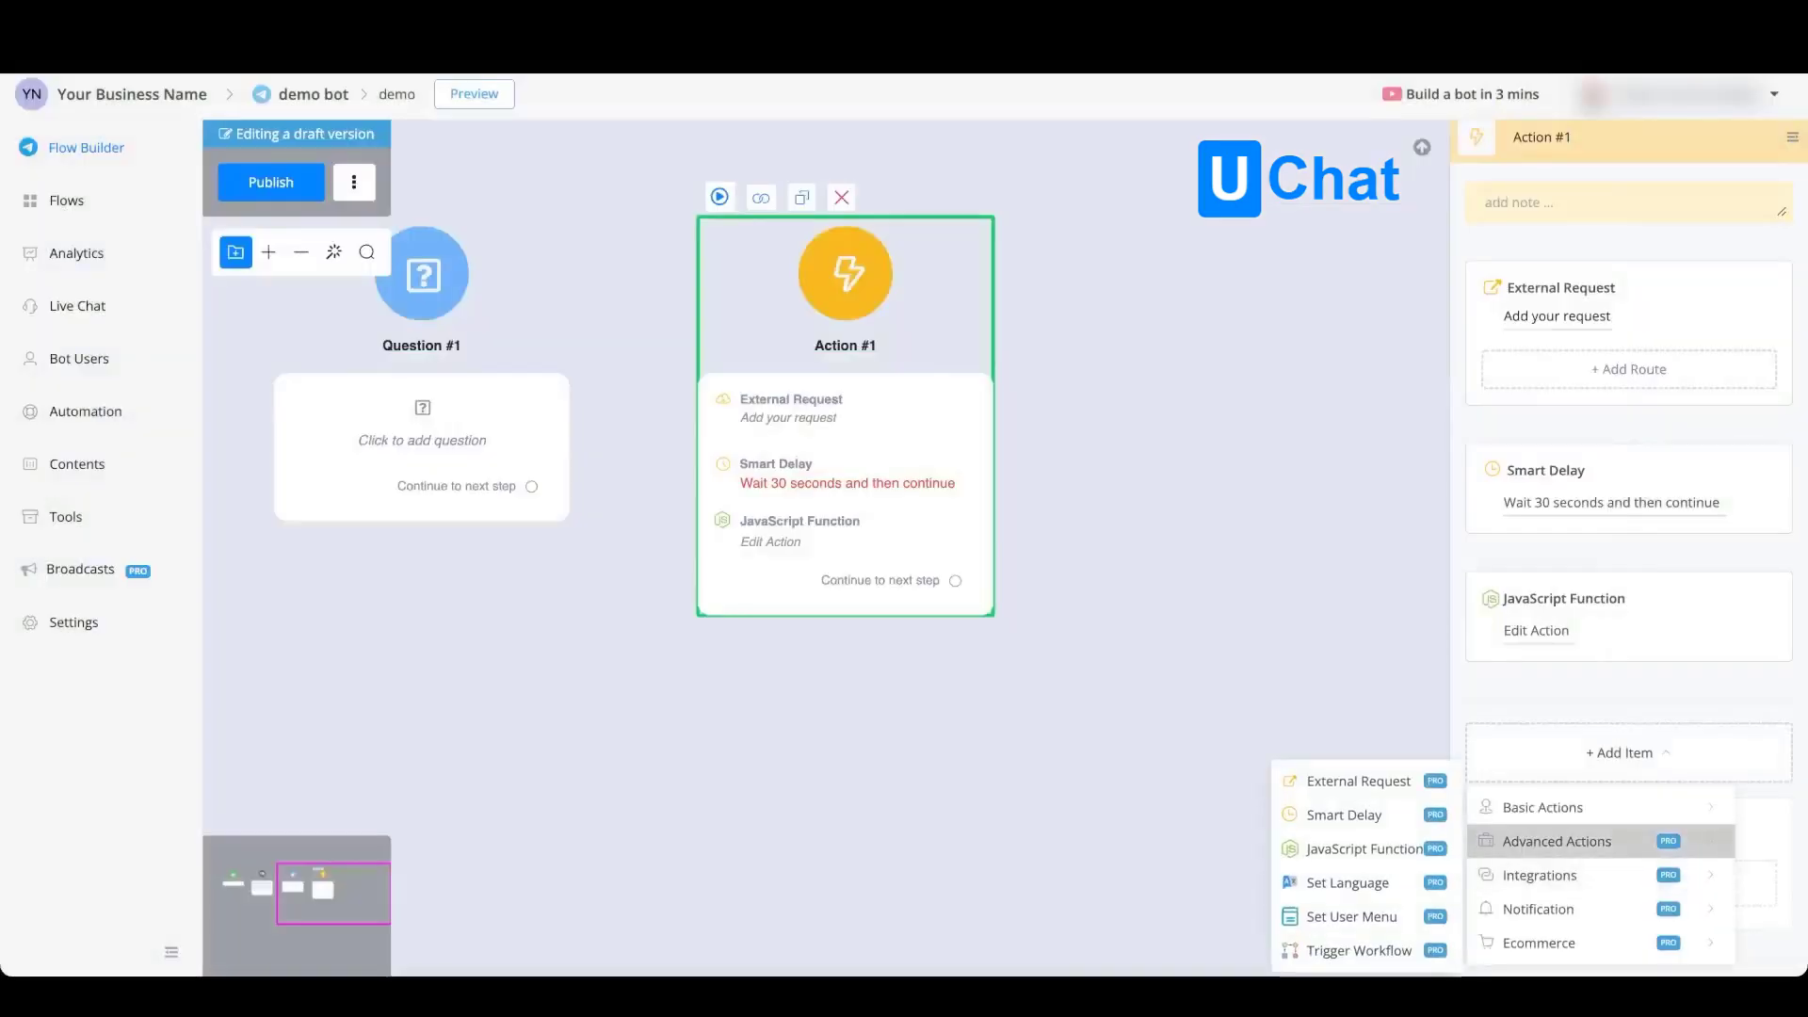
{"action": "mouse_move", "coordinate": [1348, 882]}
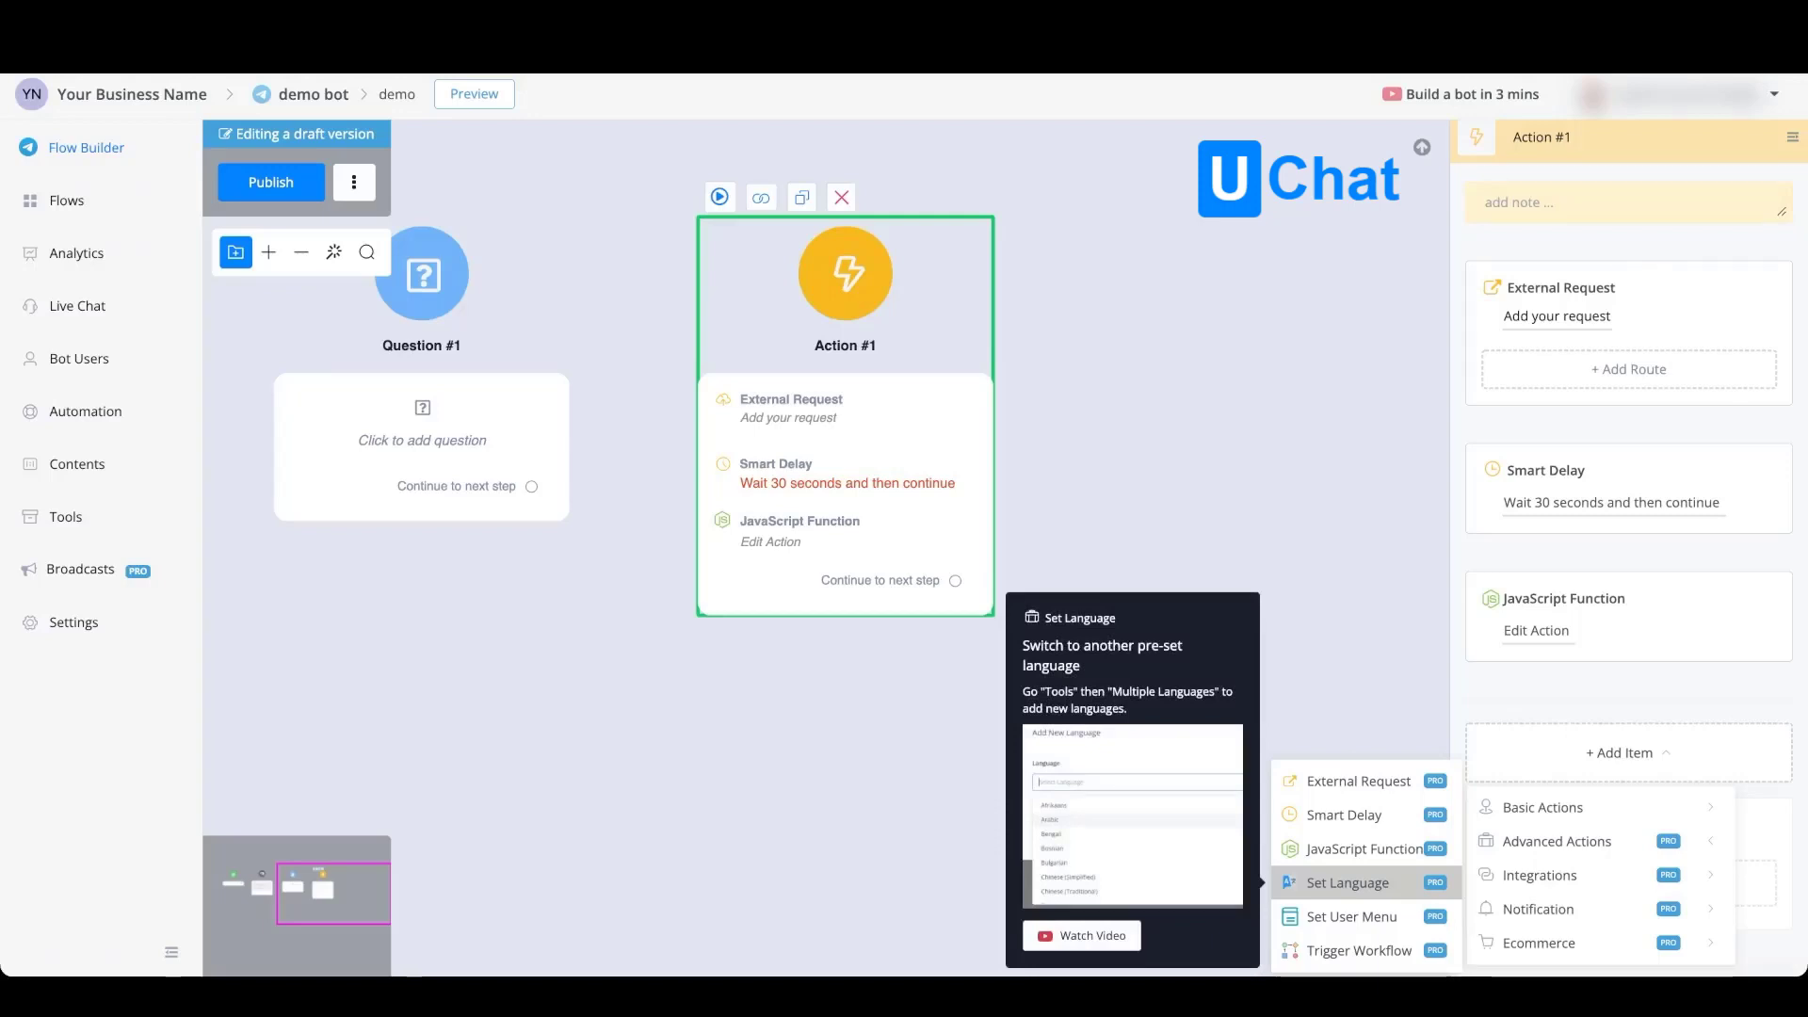
{"action": "mouse_move", "coordinate": [1352, 917]}
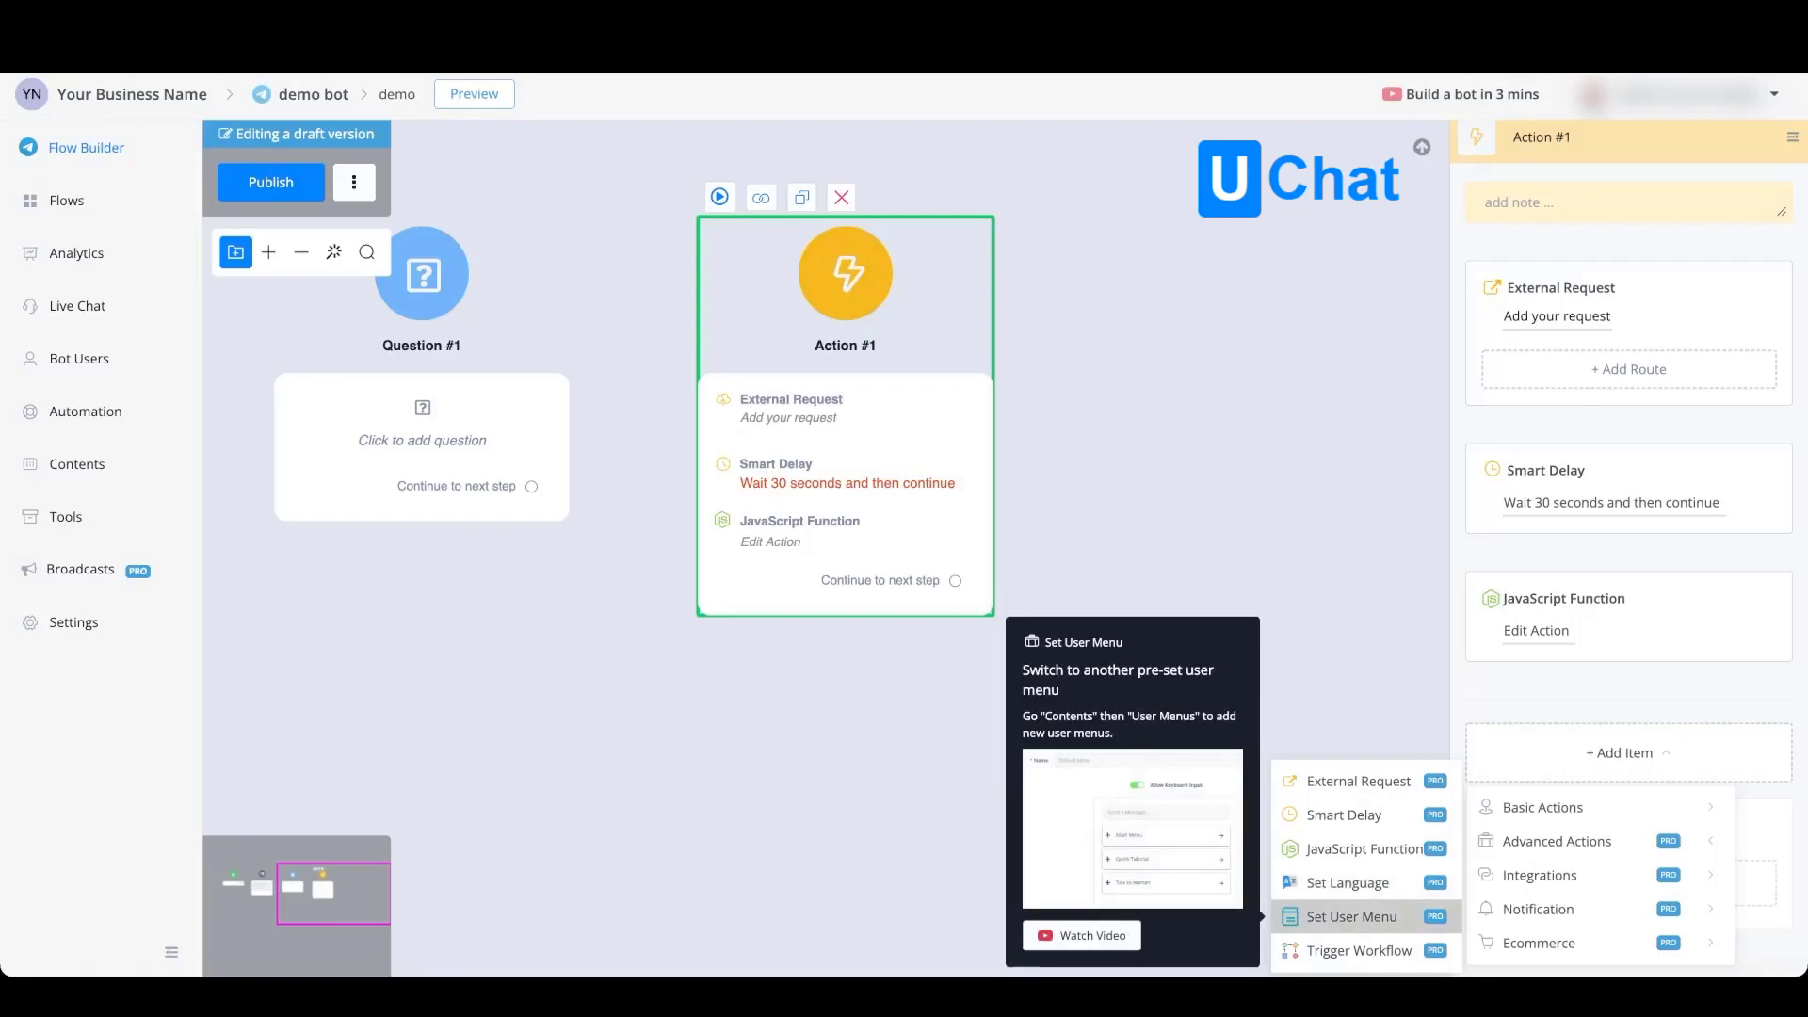
{"action": "mouse_move", "coordinate": [1360, 950]}
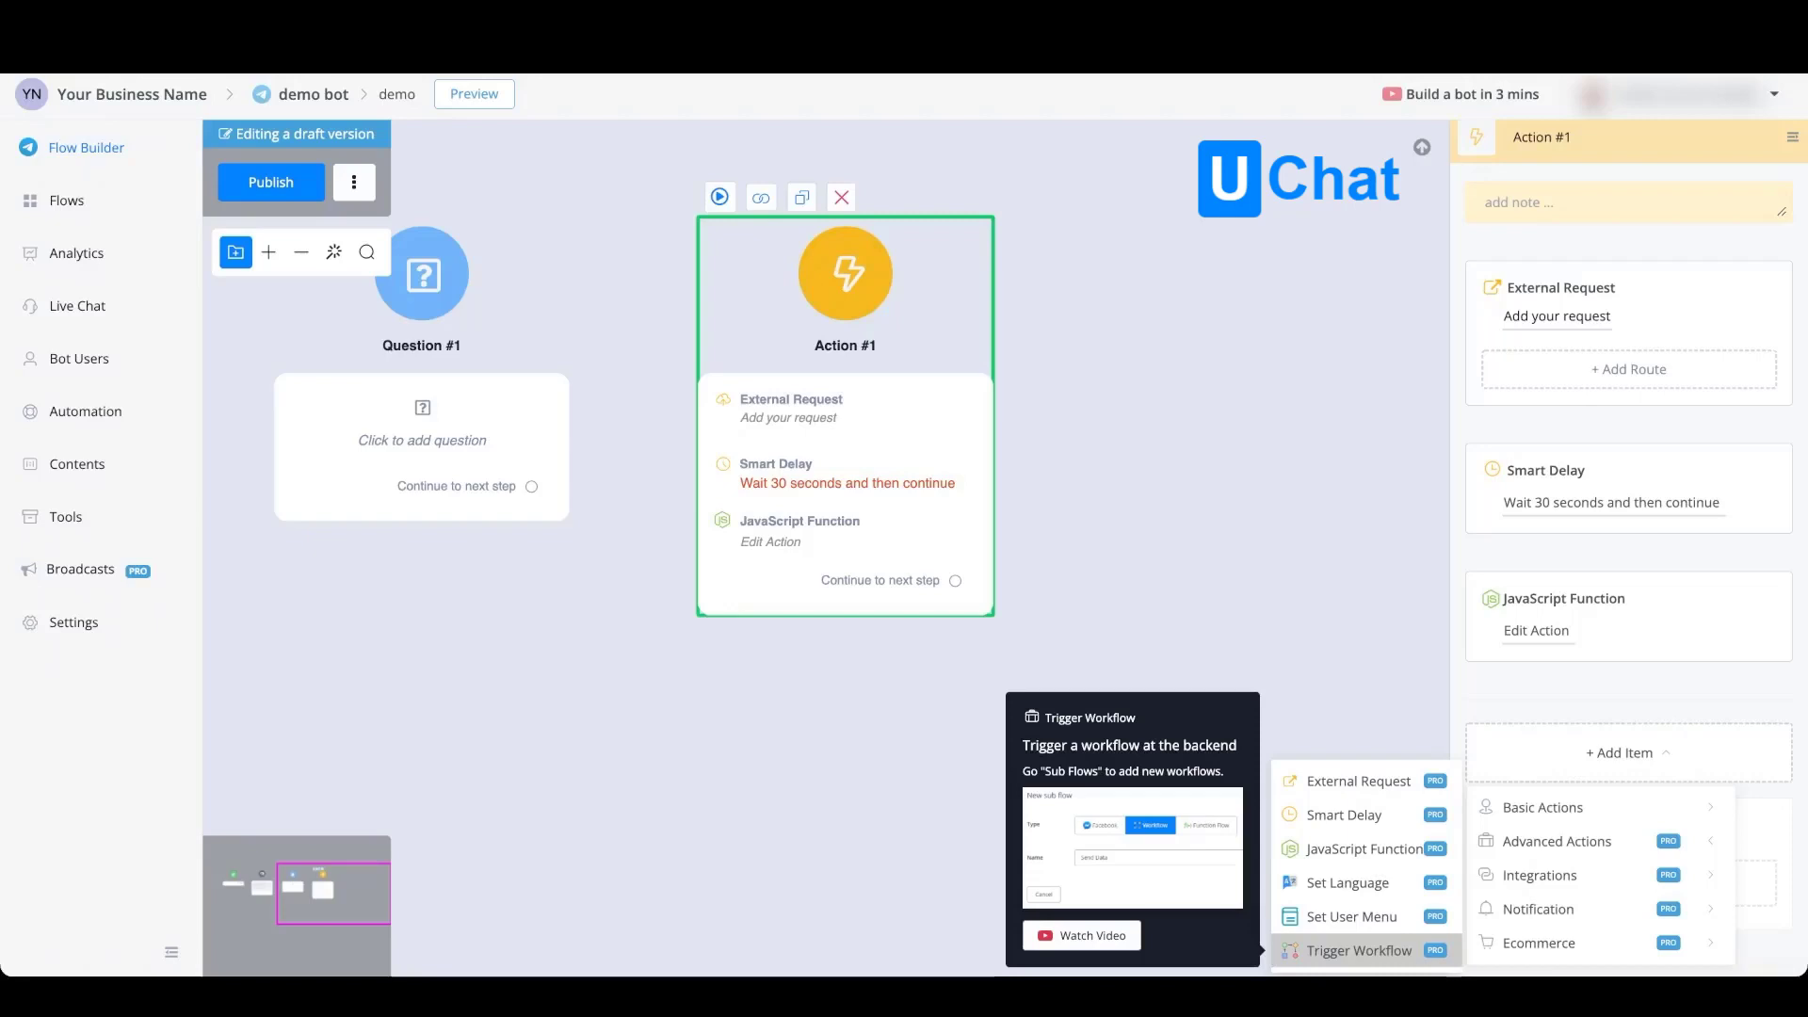
{"action": "mouse_move", "coordinate": [1563, 875]}
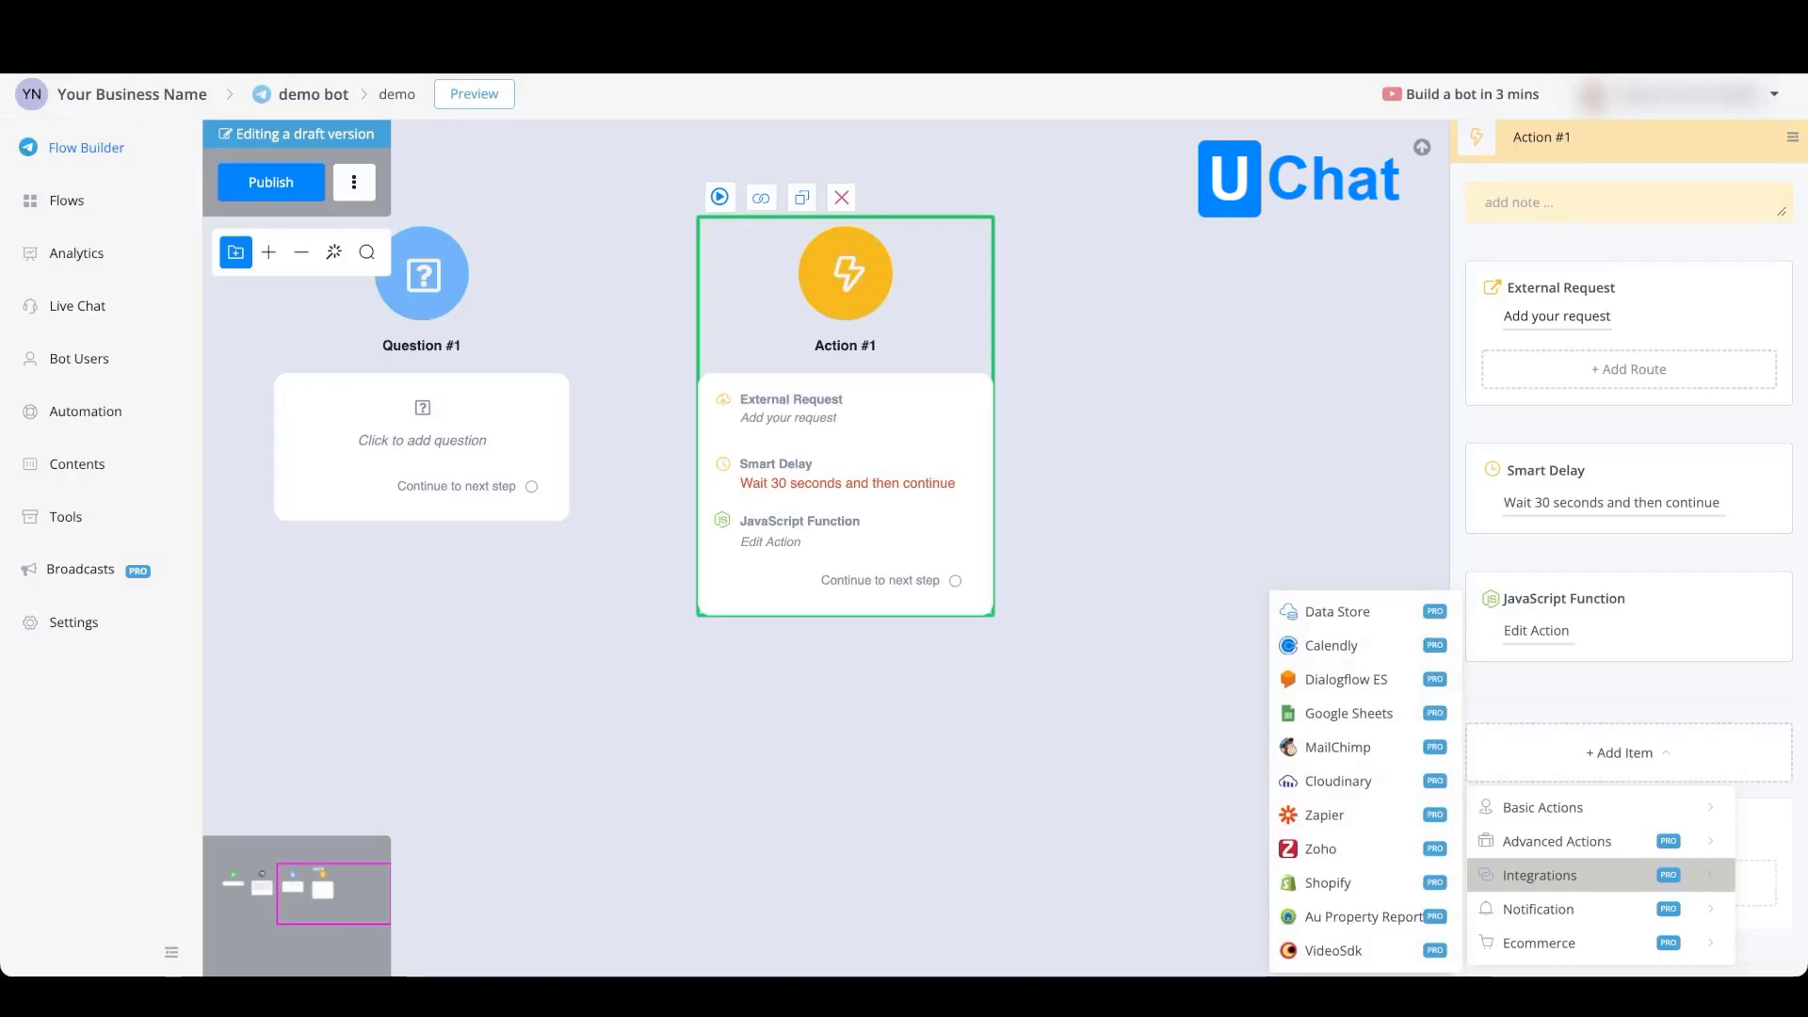
{"action": "mouse_move", "coordinate": [1564, 909]}
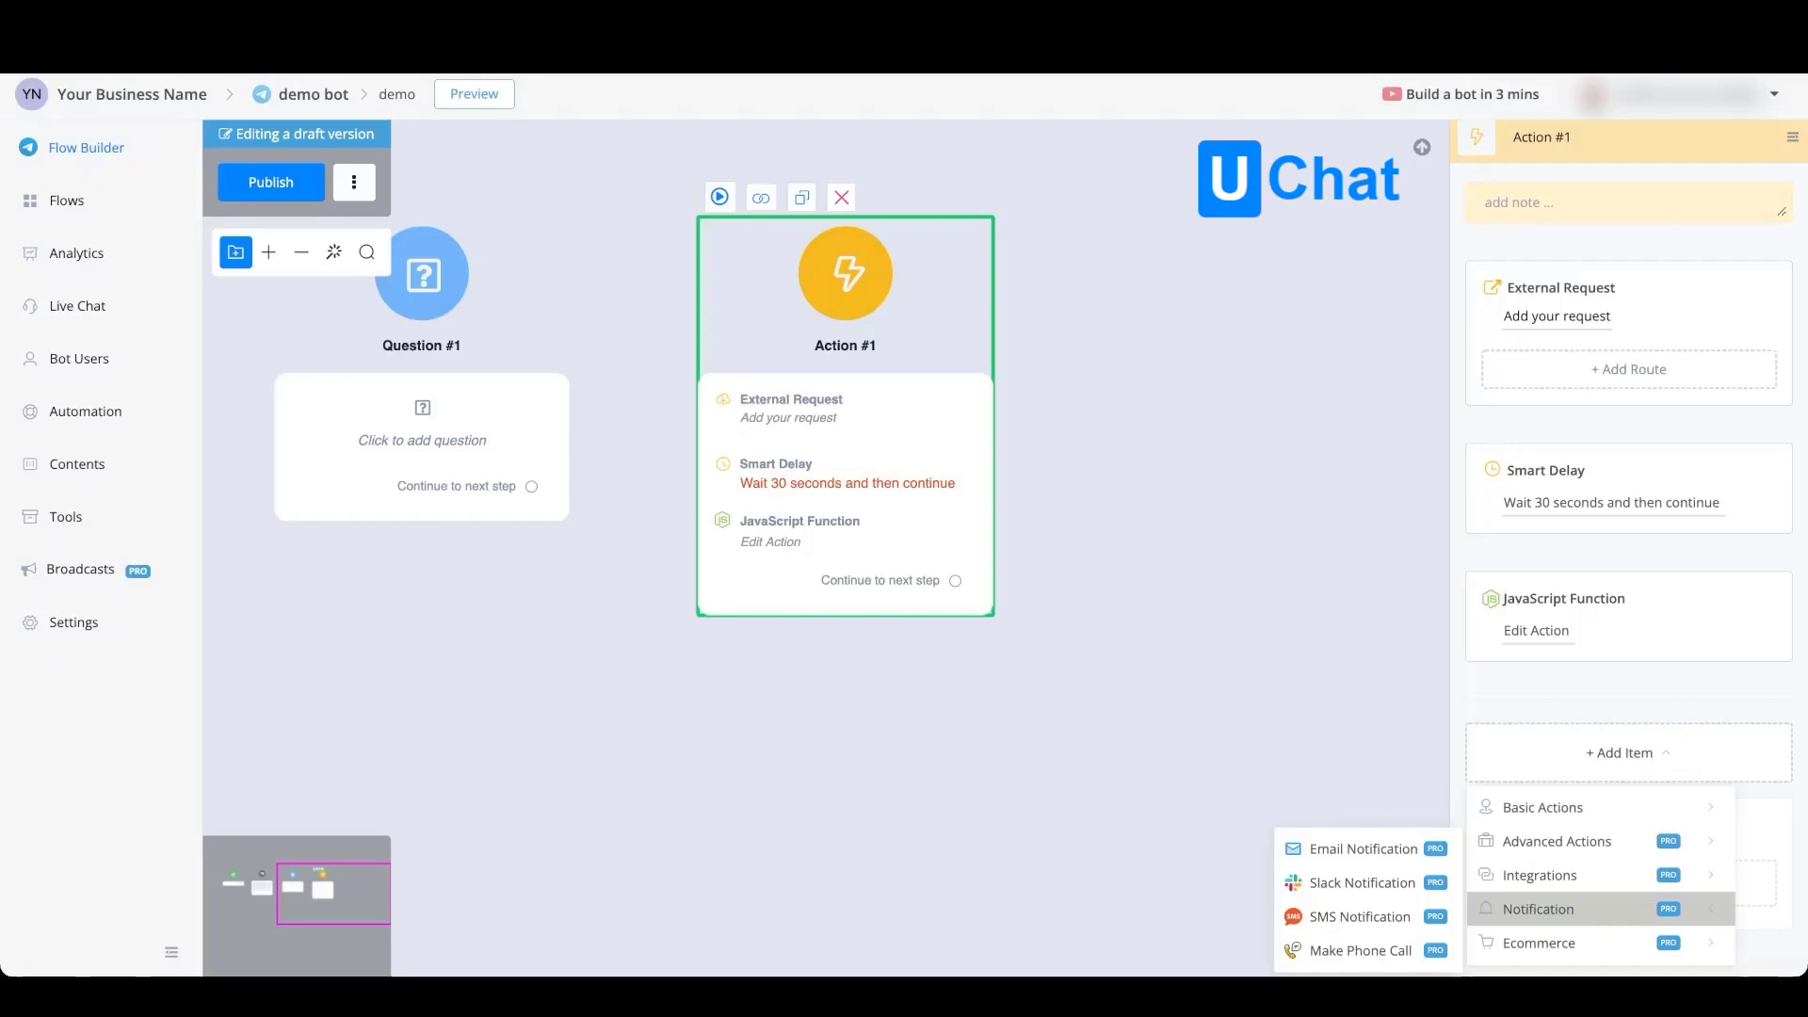
{"action": "mouse_move", "coordinate": [1599, 943]}
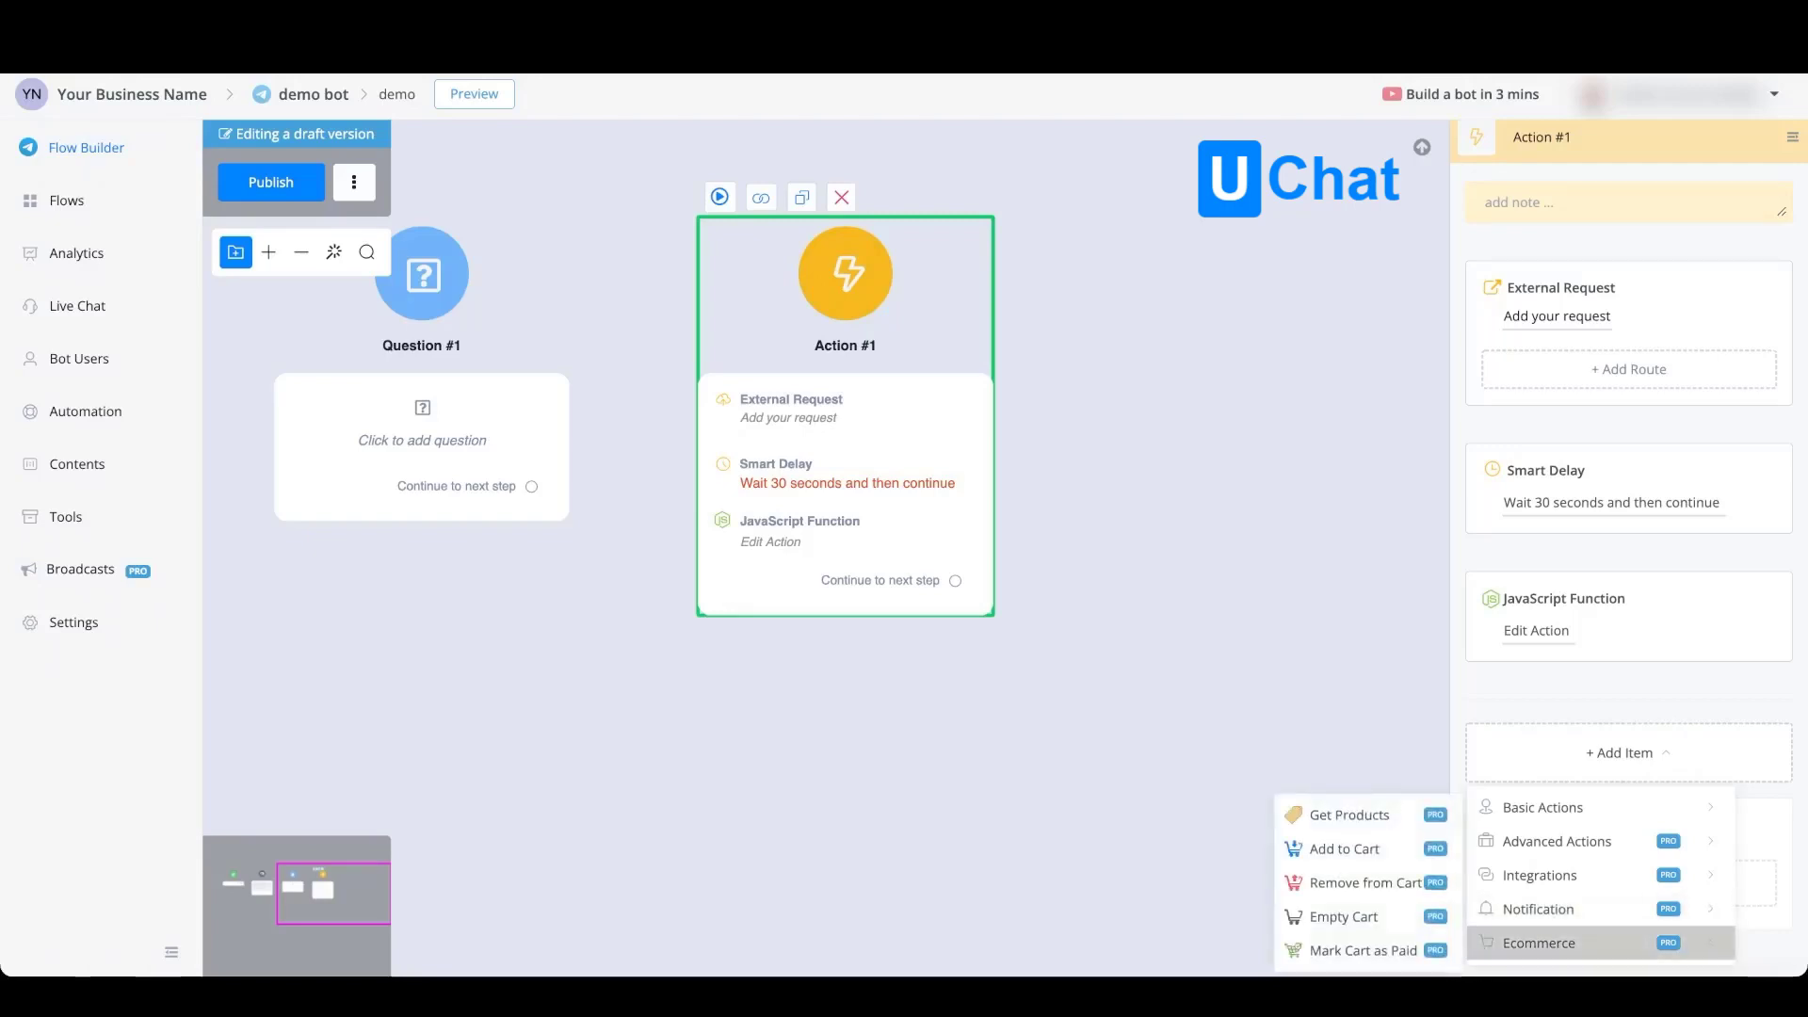